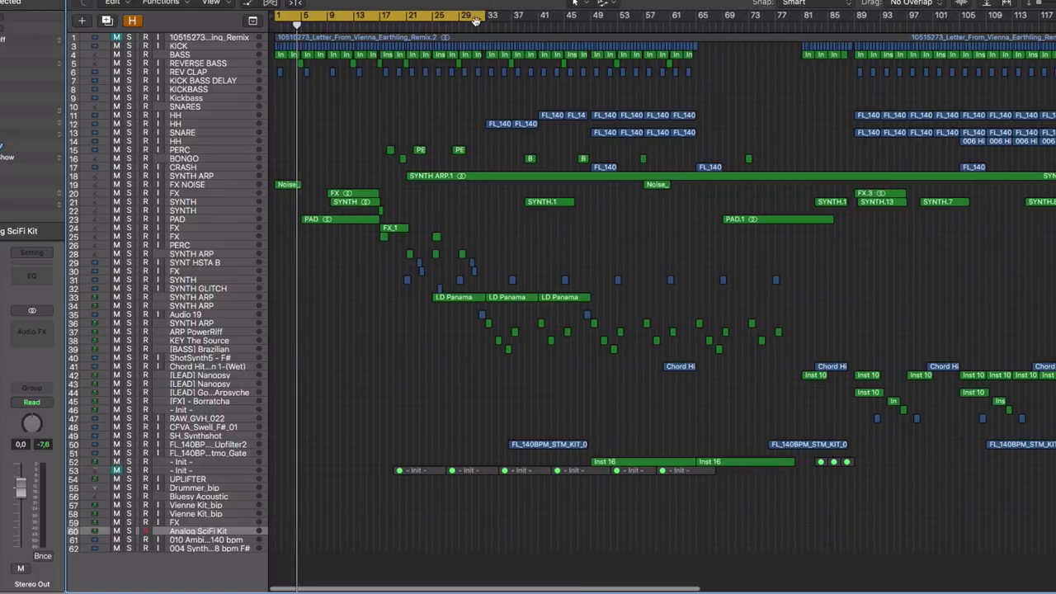
# Shorten the cycle range to bars 1 to 17 and play the intro with the KICK track selected.
pyautogui.moveTo(488, 11); pyautogui.dragTo(376, 58)
pyautogui.hscroll(2, 303, 96)
pyautogui.hscroll(-2, 305, 97)
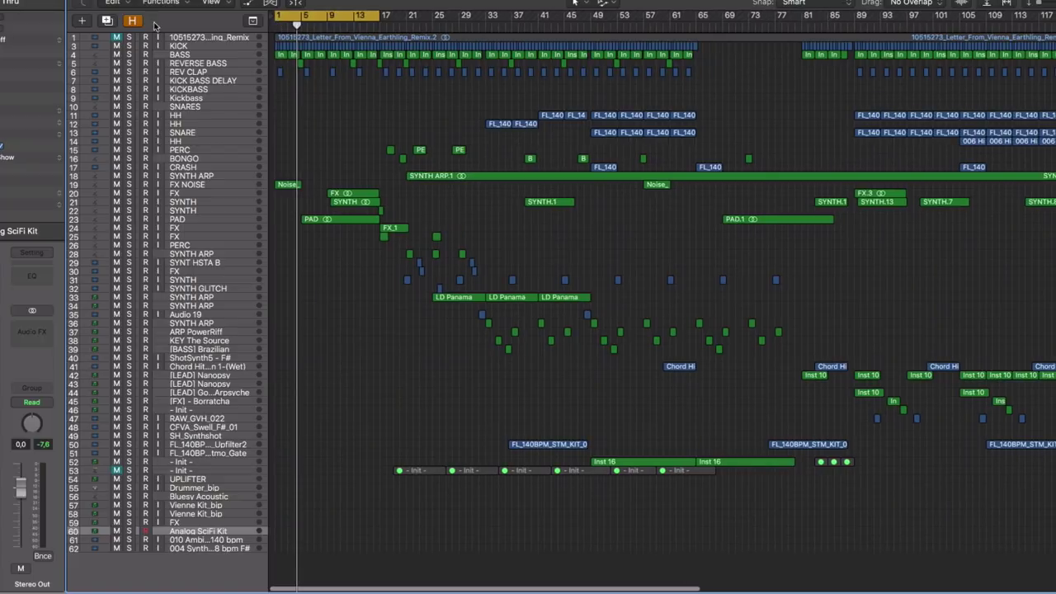
pyautogui.click(200, 49)
pyautogui.press('space')
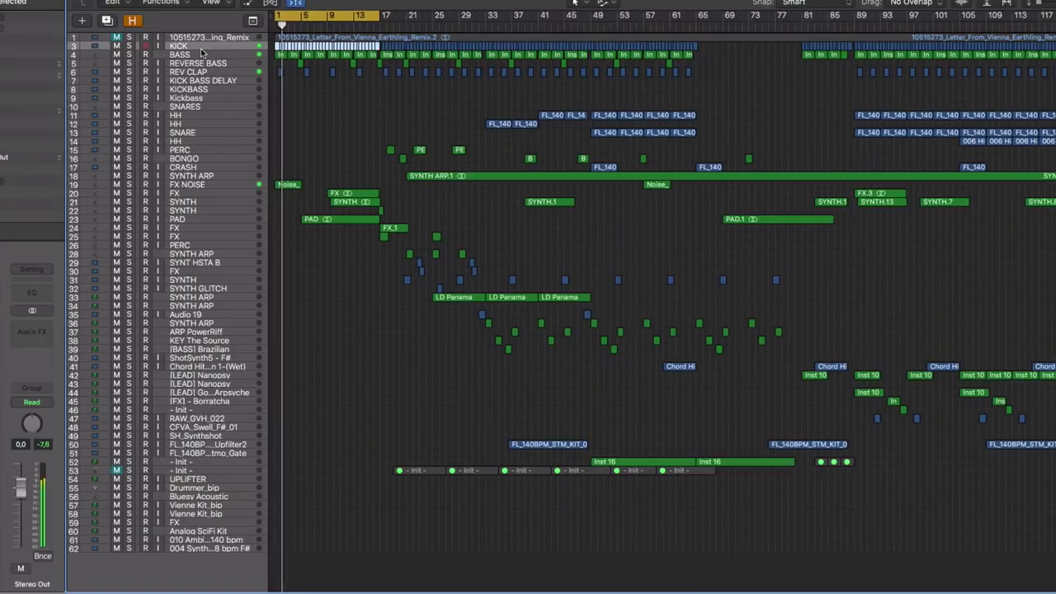
pyautogui.press('XF86AudioRaiseVolume')
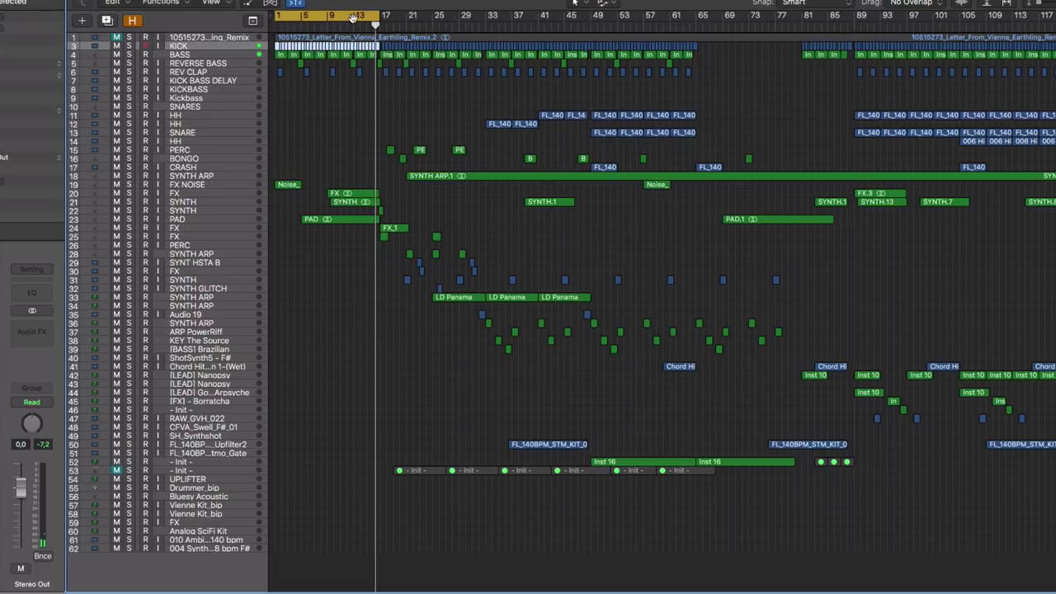
# Mark the arrangement's successive sections with the cycle range, through to the last one at about bar 205, finishing back at about bars 1 to 37.
pyautogui.scroll(-5, 353, 17)
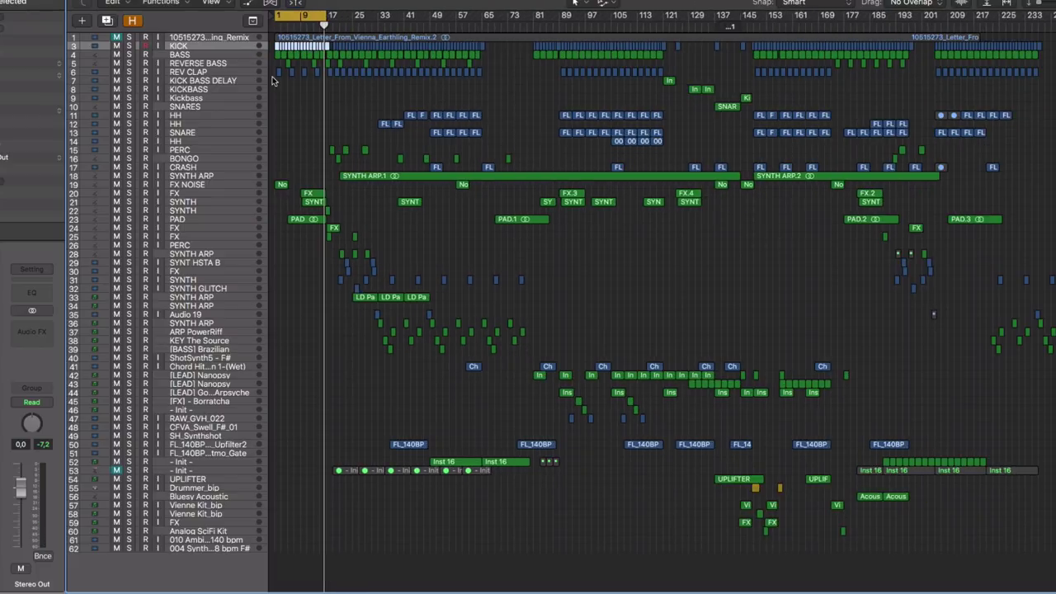
pyautogui.moveTo(303, 15); pyautogui.dragTo(483, 83)
pyautogui.moveTo(418, 14); pyautogui.dragTo(660, 16)
pyautogui.moveTo(537, 16); pyautogui.dragTo(714, 27)
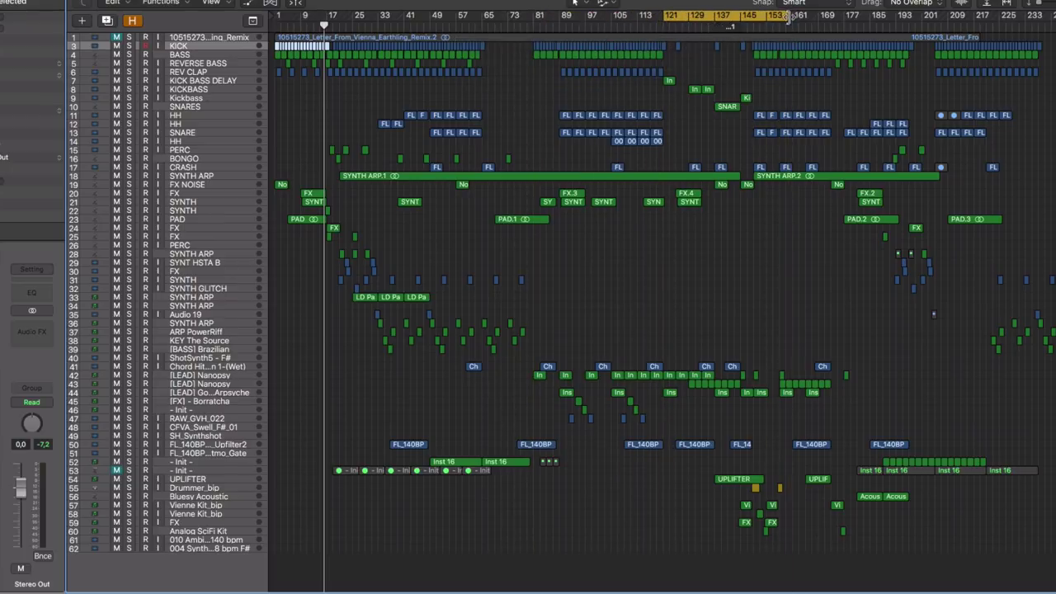
pyautogui.moveTo(790, 18); pyautogui.dragTo(833, 18)
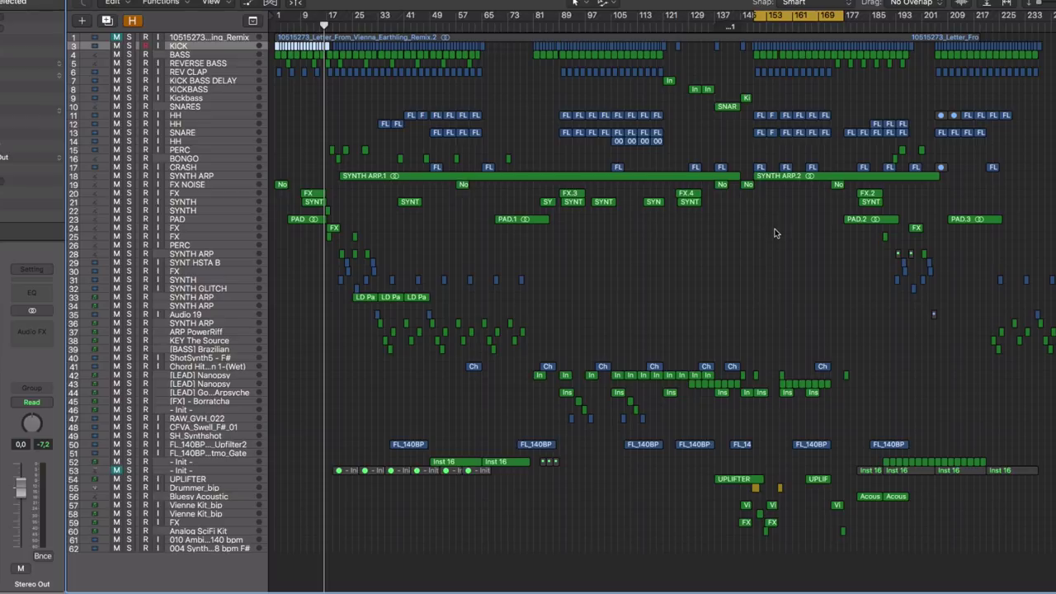
pyautogui.moveTo(842, 15); pyautogui.dragTo(966, 17)
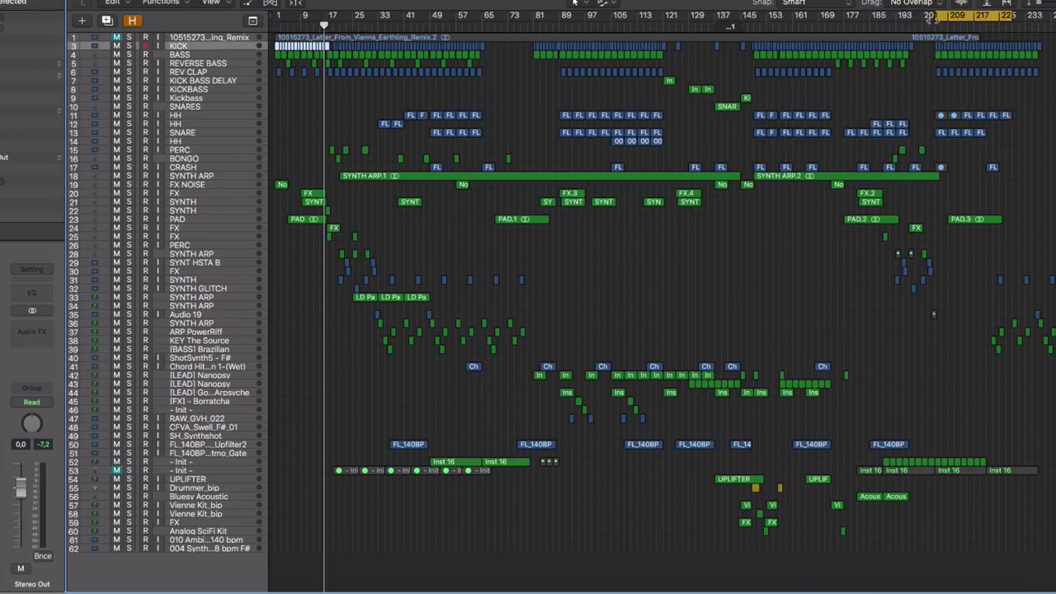
pyautogui.moveTo(1011, 17); pyautogui.dragTo(1041, 17)
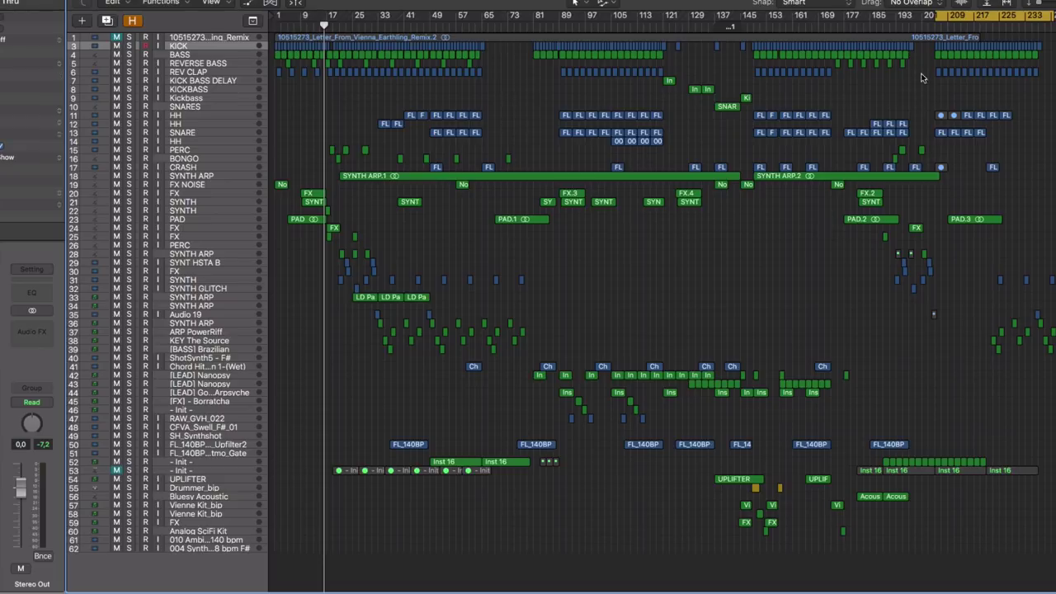
pyautogui.moveTo(987, 15); pyautogui.dragTo(316, 17)
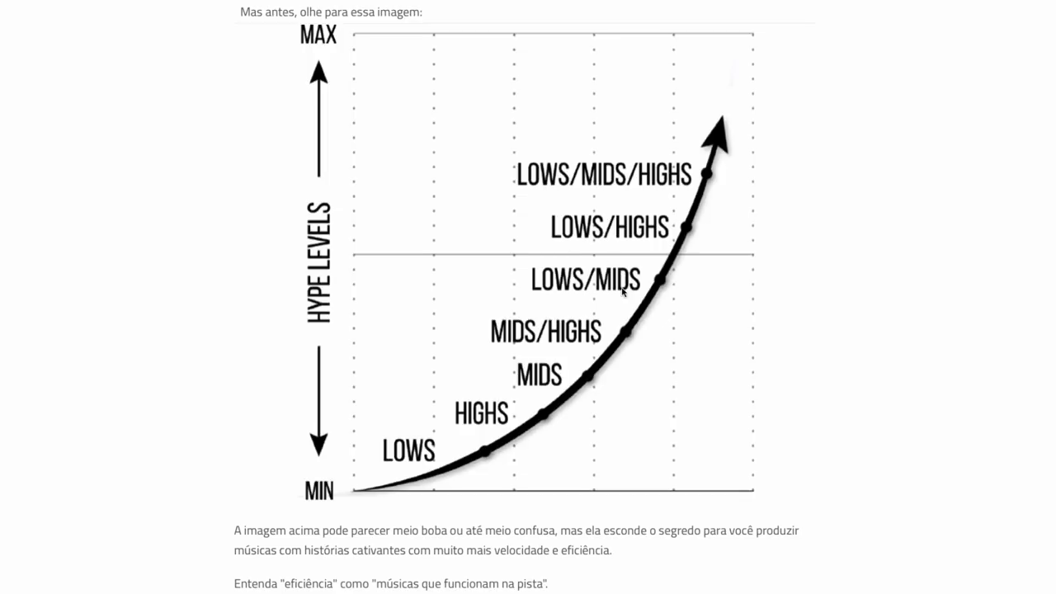
# Switch from the chart to the Logic Pro project and play it from the start with the FX NOISE track muted.
pyautogui.hotkey('ctrl', 'Up')
pyautogui.click(682, 376)
pyautogui.press('Return')
pyautogui.press('space')
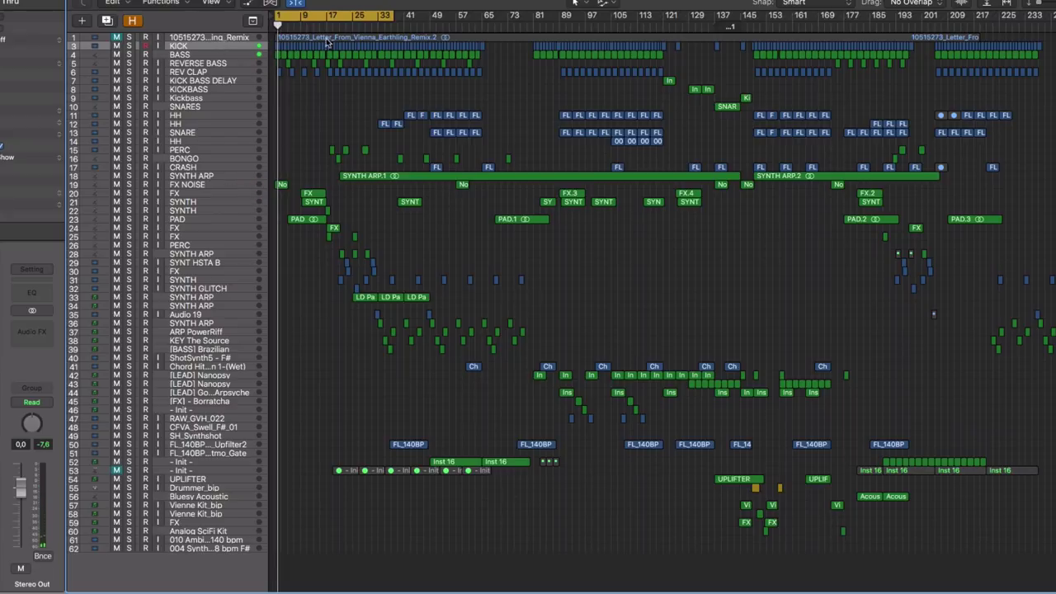
pyautogui.click(116, 184)
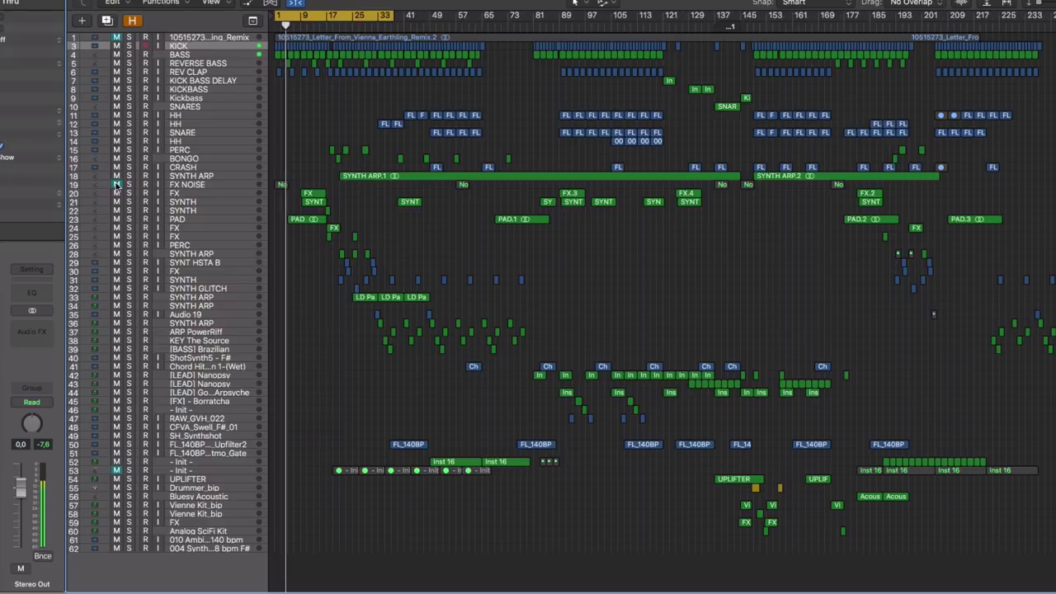
# Move the cycle locators forward by one cycle length.
pyautogui.rightClick(370, 19)
pyautogui.click(379, 24)
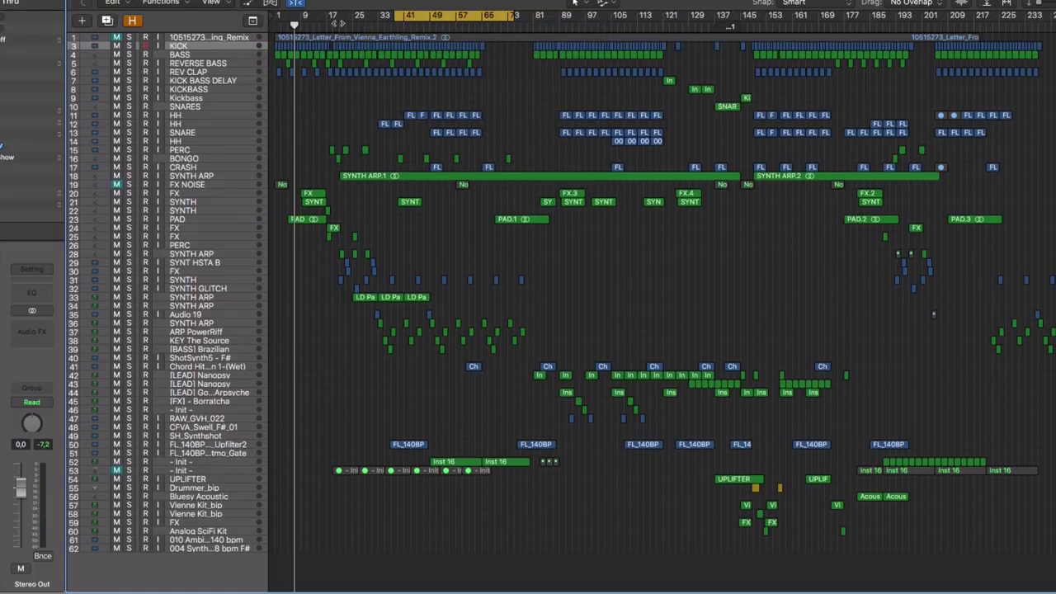
pyautogui.rightClick(328, 18)
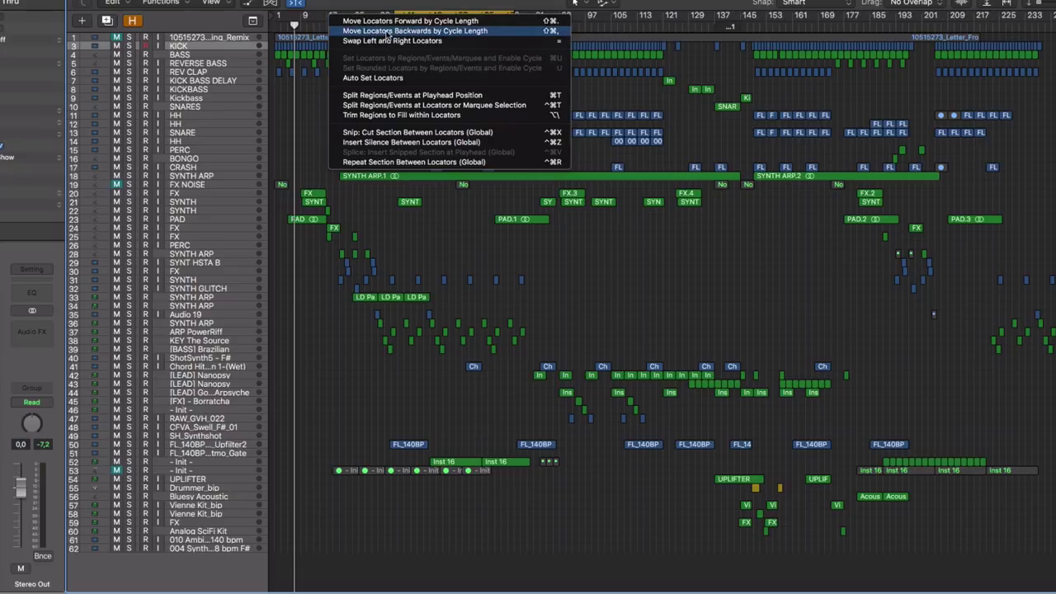
pyautogui.click(312, 147)
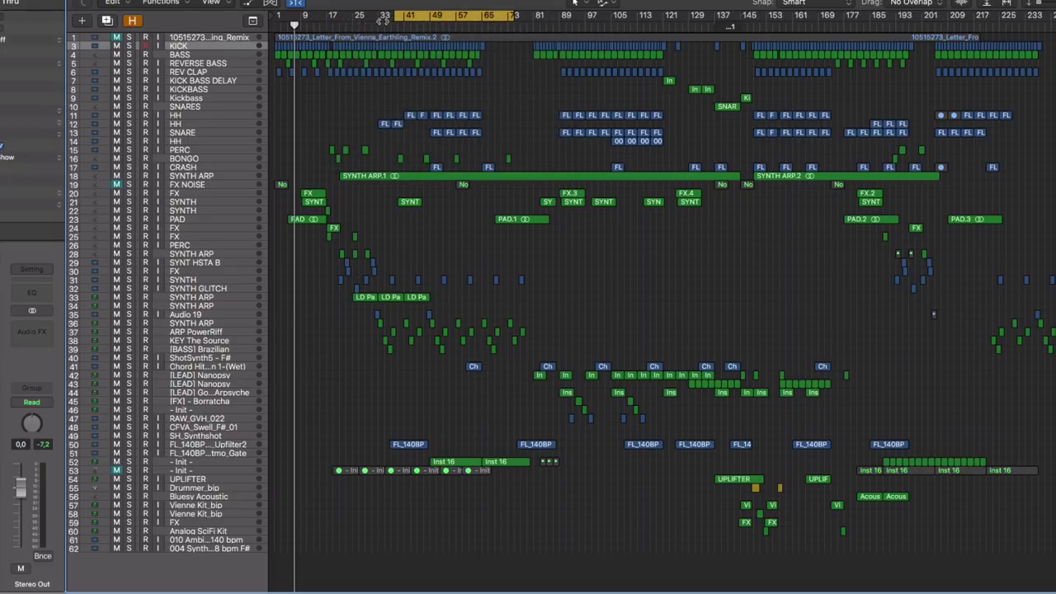
pyautogui.rightClick(384, 19)
pyautogui.click(349, 106)
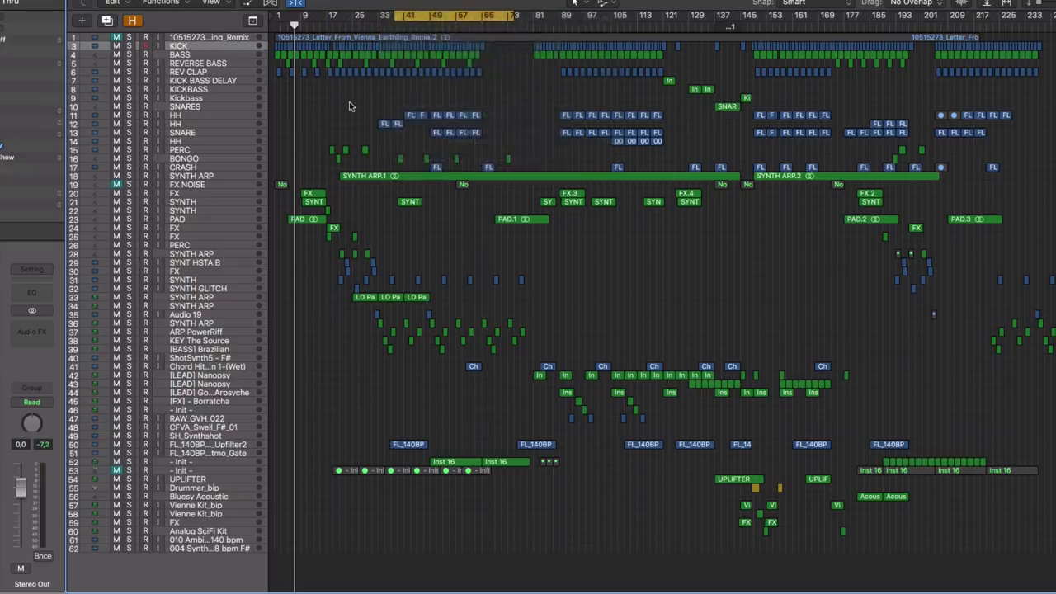
pyautogui.rightClick(376, 17)
pyautogui.click(376, 10)
# Shift the cycle range to start at about bar 33, play from there, and select the HH track where the hi-hats enter.
pyautogui.moveTo(412, 15); pyautogui.dragTo(388, 15)
pyautogui.click(360, 24)
pyautogui.press('space')
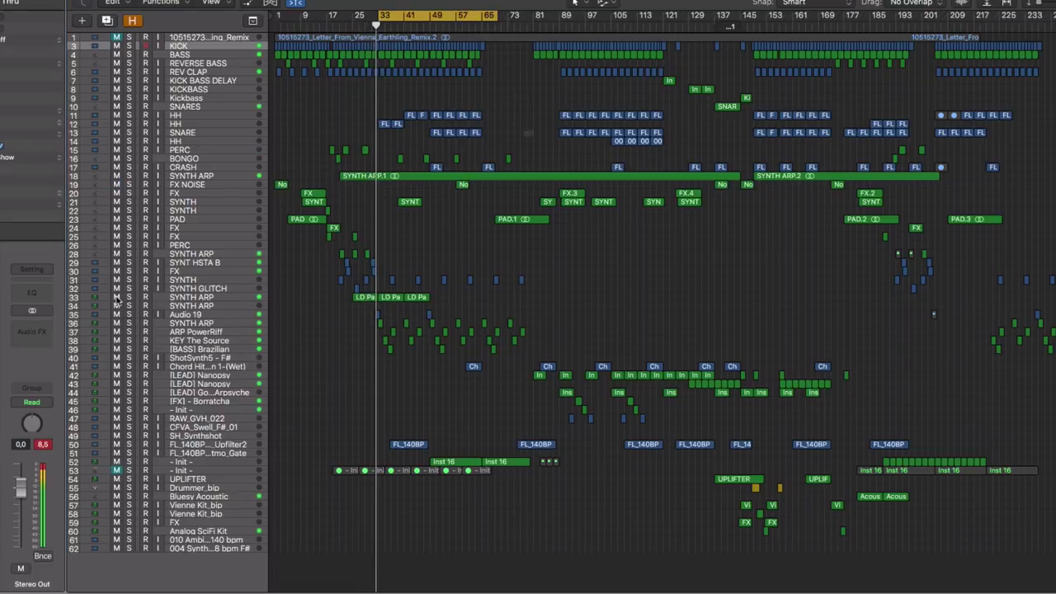
pyautogui.click(619, 178)
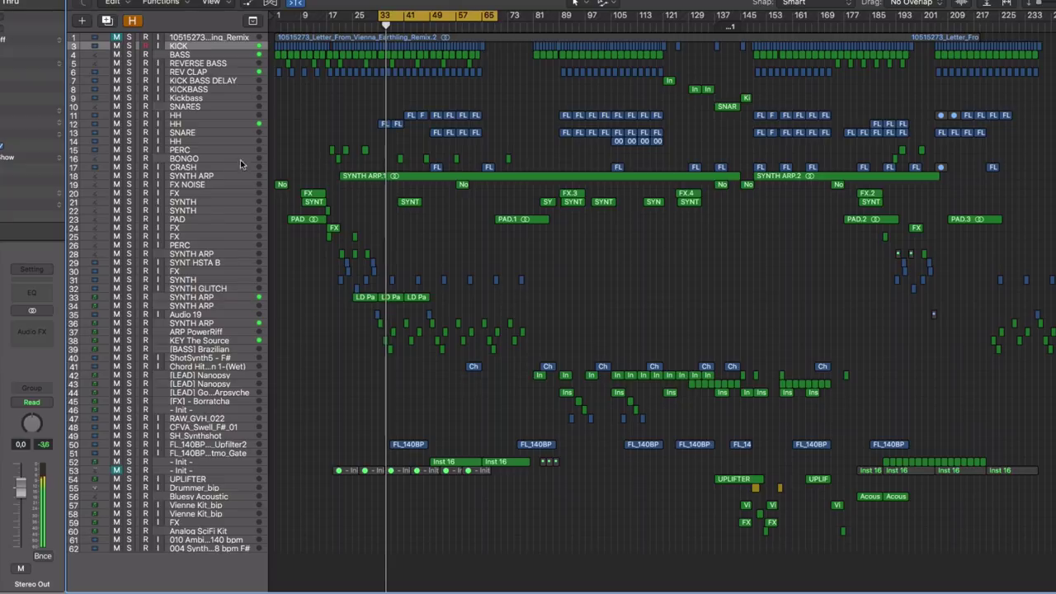
pyautogui.click(194, 124)
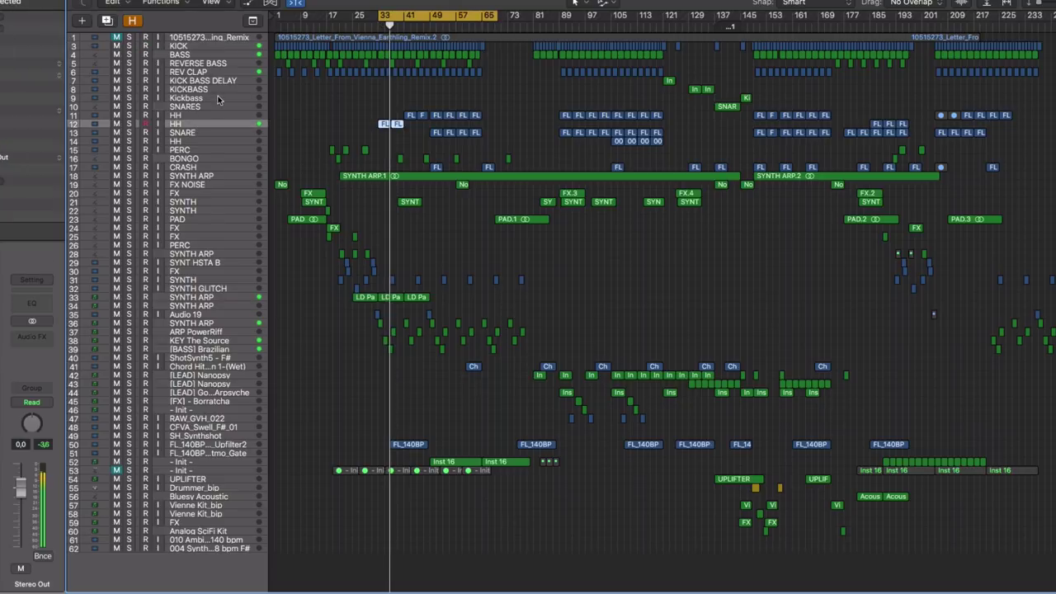
# Shift the cycle range to start at bar 41 and play that section, dismissing the overload alert.
pyautogui.click(399, 18)
pyautogui.moveTo(401, 18); pyautogui.dragTo(427, 18)
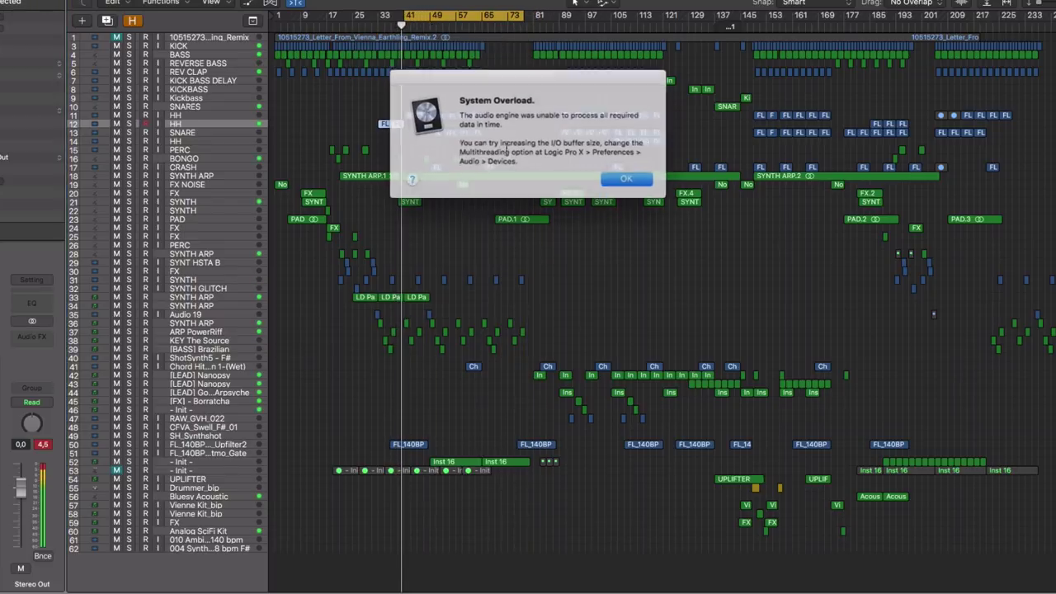
pyautogui.click(645, 179)
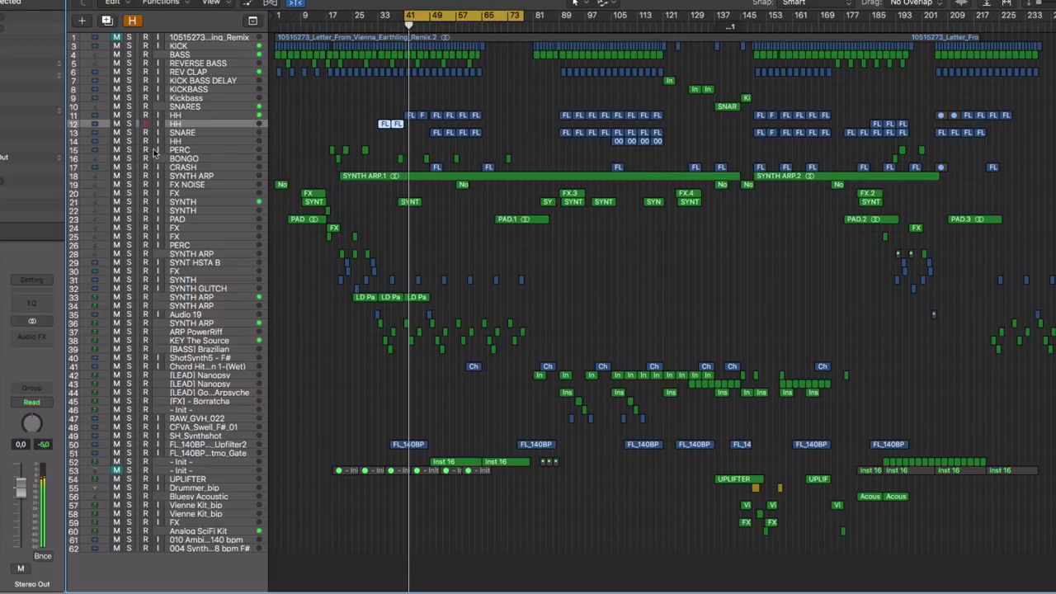
# Select the SNARE track and compare playback of bars 49 to 65 with the intro at bars 1 to 17.
pyautogui.press('Down')
pyautogui.moveTo(455, 10); pyautogui.dragTo(478, 106)
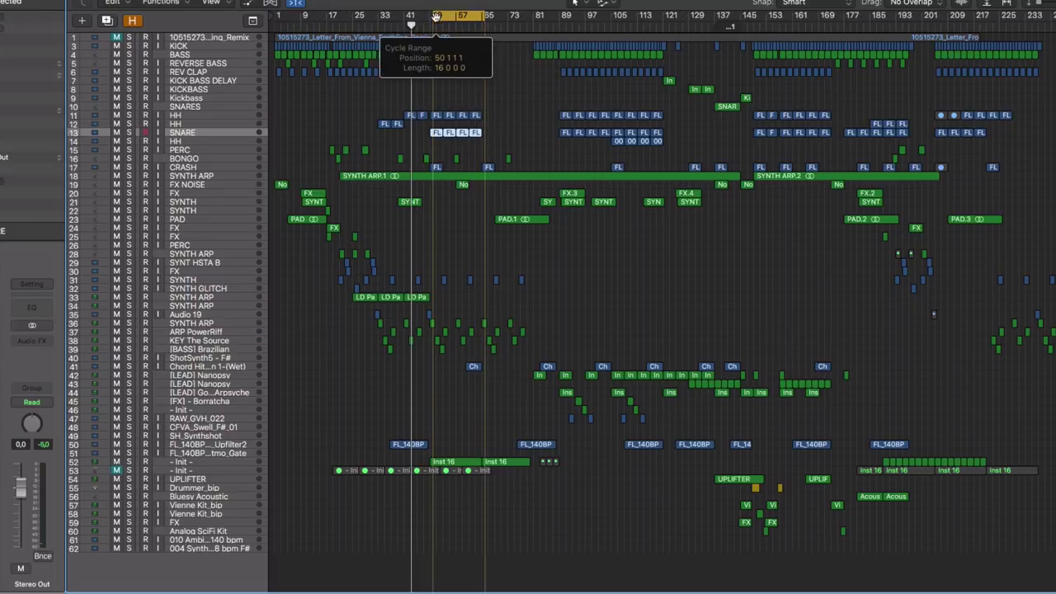
pyautogui.press('space')
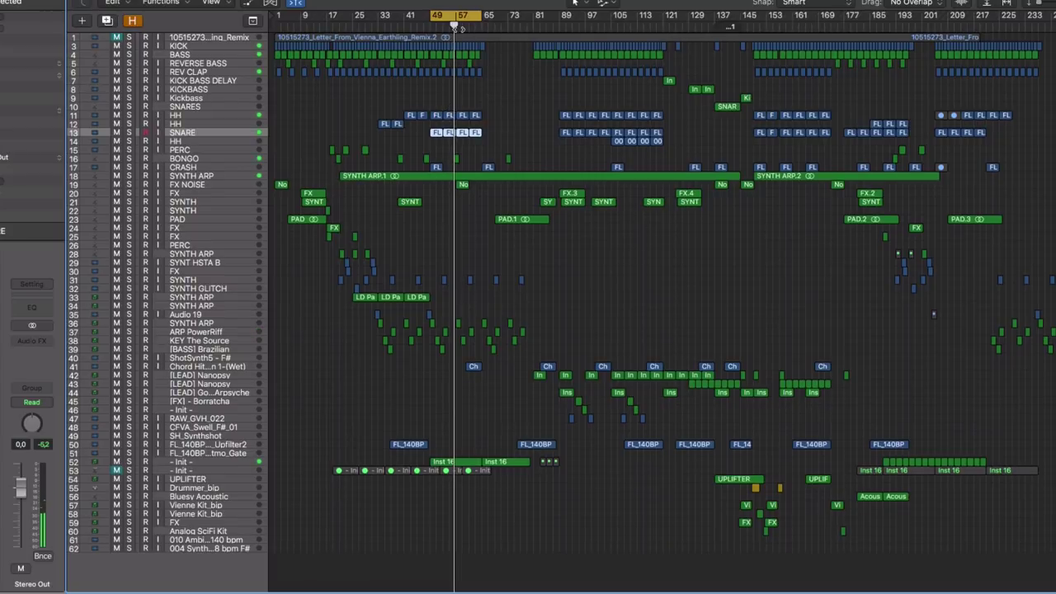
pyautogui.moveTo(459, 11); pyautogui.dragTo(304, 13)
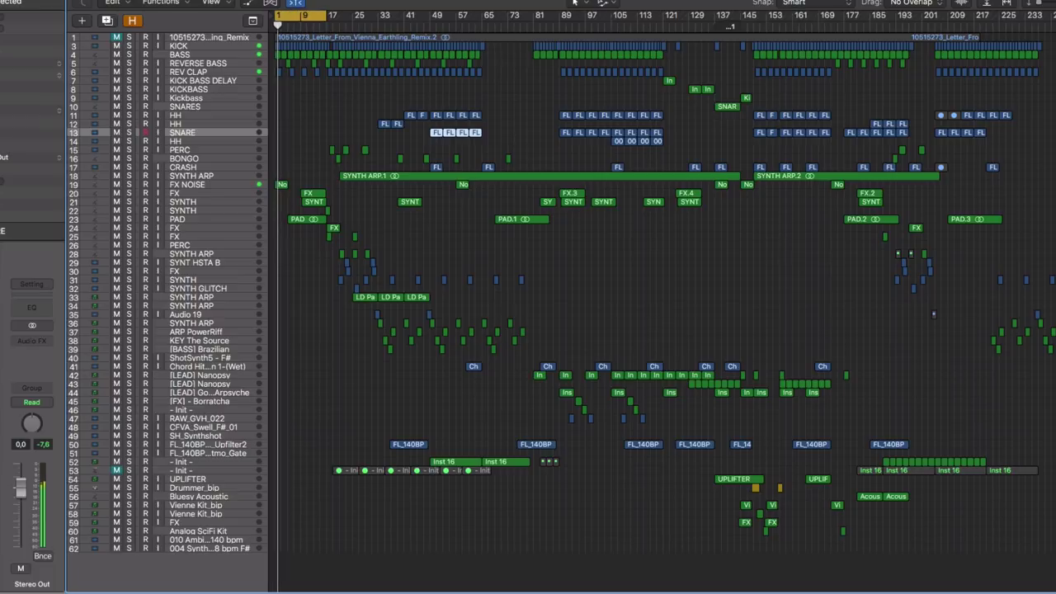
pyautogui.moveTo(414, 41); pyautogui.dragTo(499, 41)
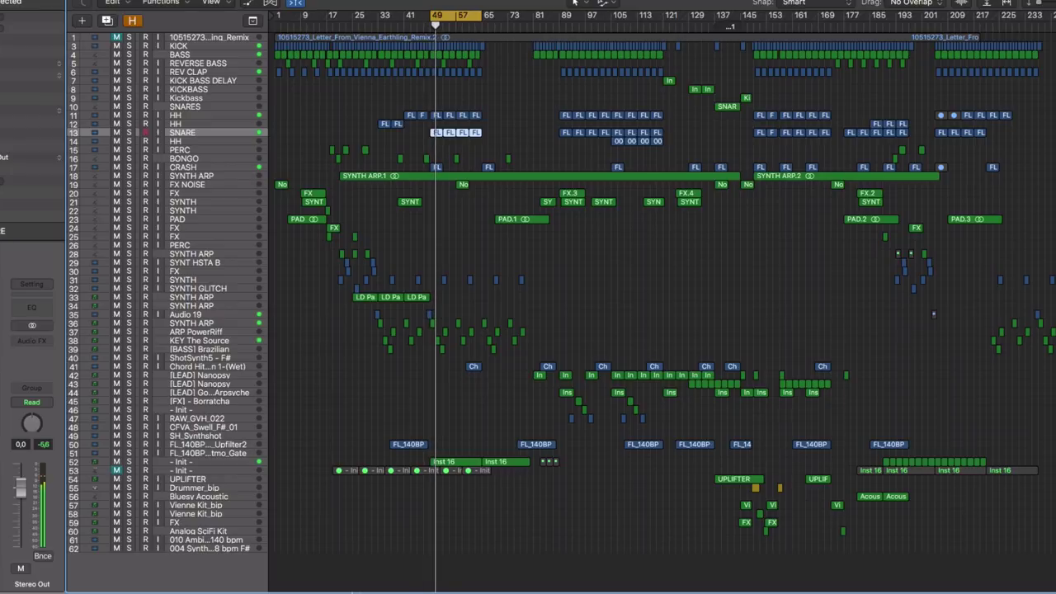
# Quit the Mail application running in the background.
pyautogui.moveTo(338, 582)
pyautogui.rightClick(152, 576)
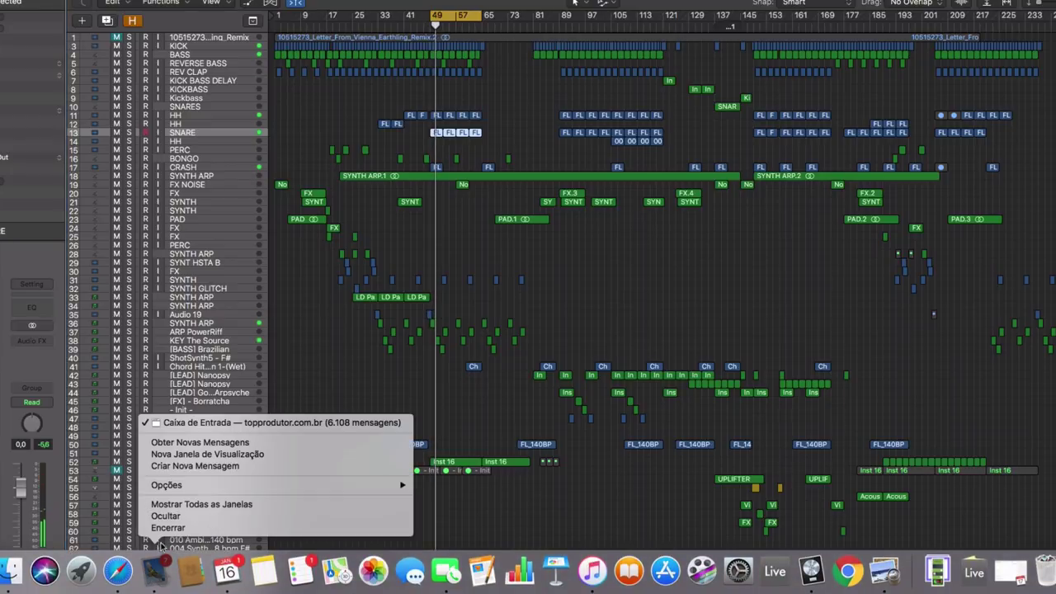
pyautogui.click(162, 535)
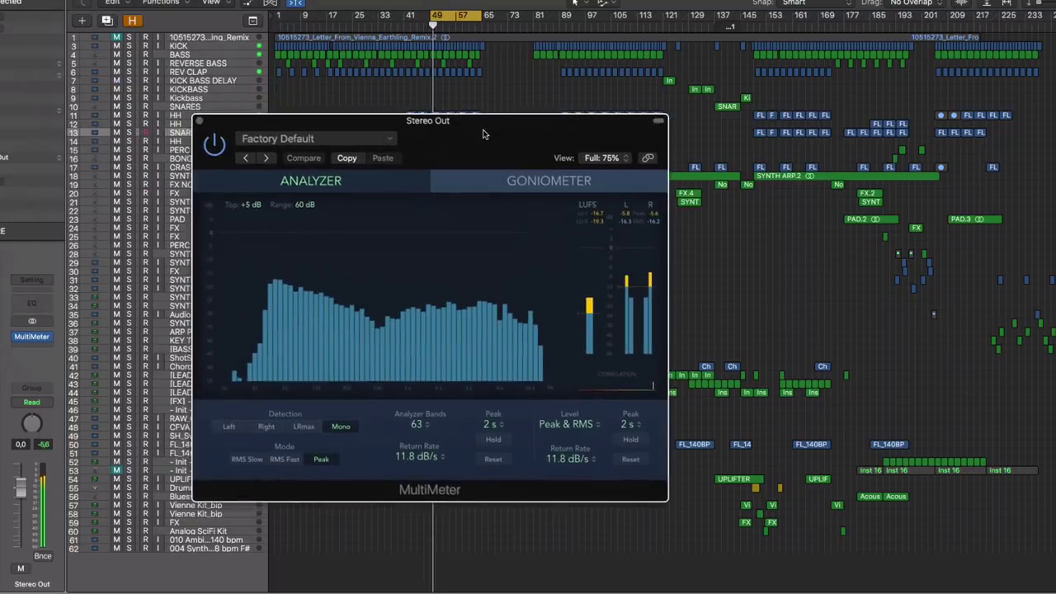
# Examine the Stereo Out spectrum in MultiMeter while looping bars 1 to 17 and bars 65 to 81, moving the meter clear of the arrangement.
pyautogui.moveTo(484, 134); pyautogui.dragTo(546, 158)
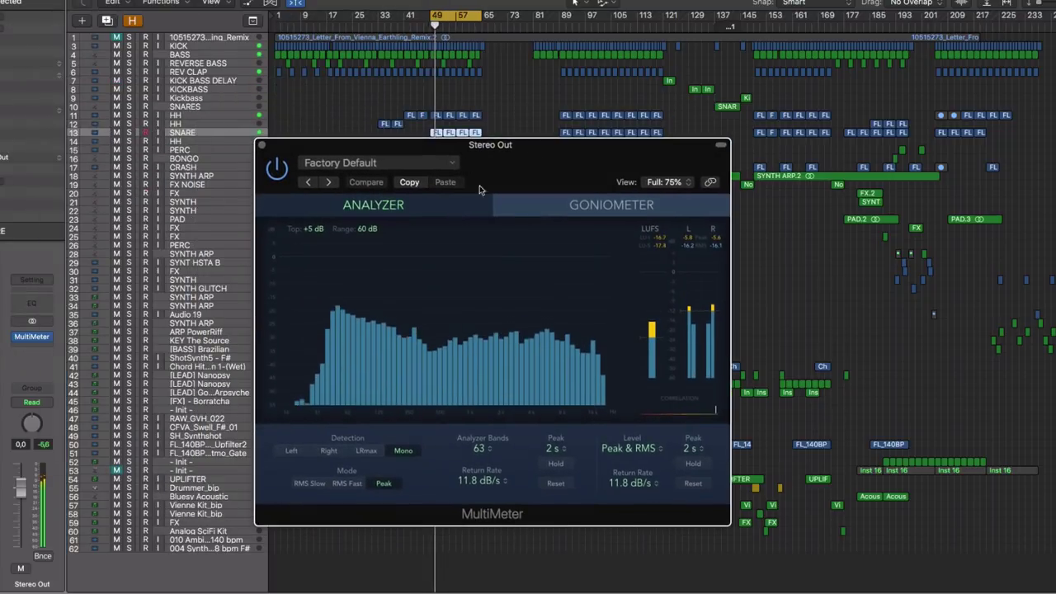
pyautogui.moveTo(466, 17); pyautogui.dragTo(307, 24)
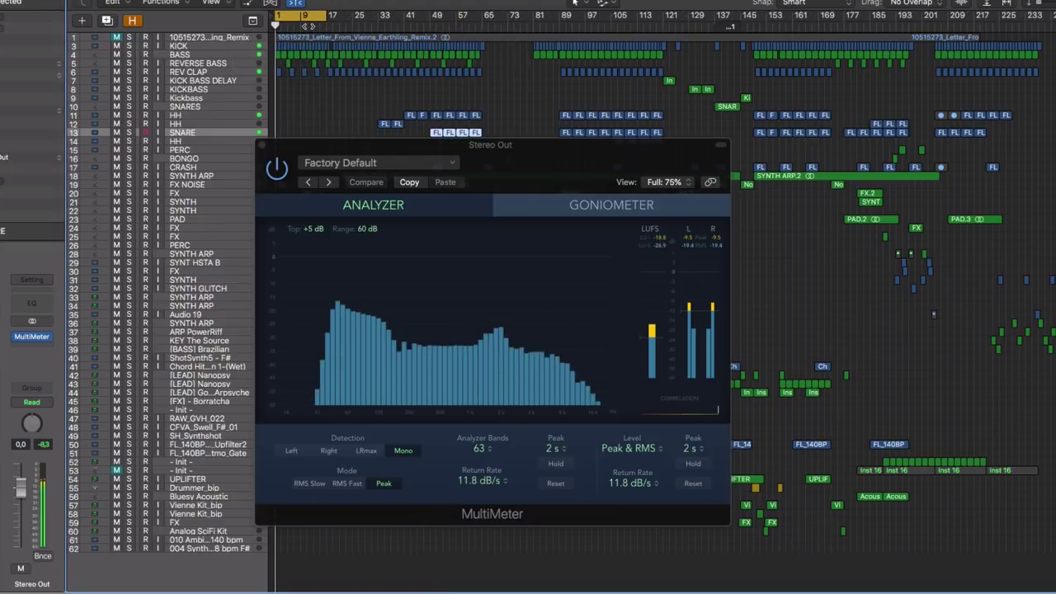
pyautogui.moveTo(299, 18); pyautogui.dragTo(533, 64)
pyautogui.press('space')
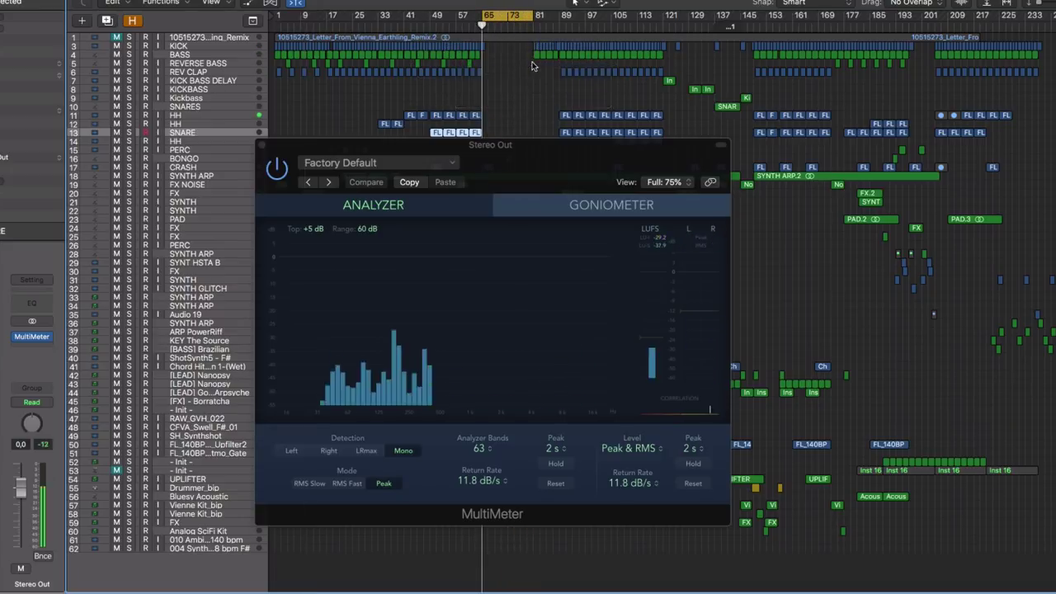
pyautogui.moveTo(529, 145); pyautogui.dragTo(795, 65)
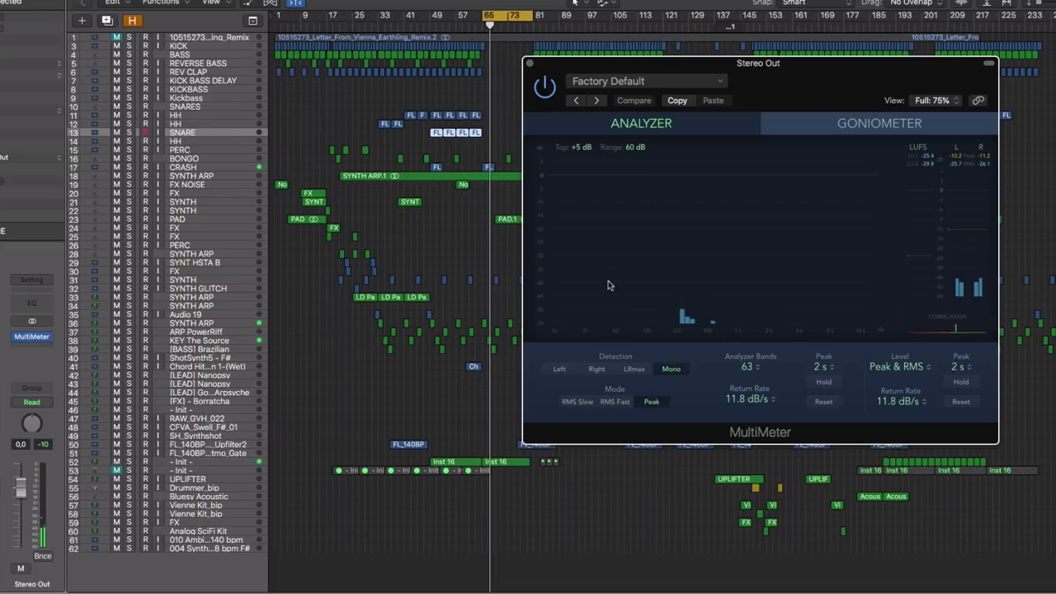
# Switch to the browser page showing the Hype Levels chart of lows, mids and highs.
pyautogui.hotkey('ctrl', 'Up')
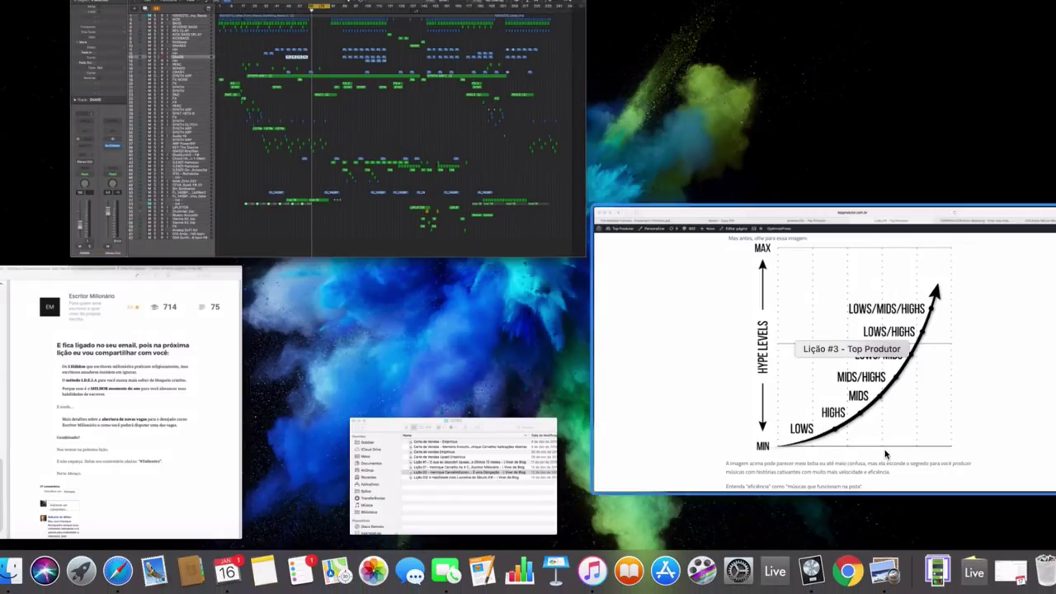
pyautogui.click(885, 452)
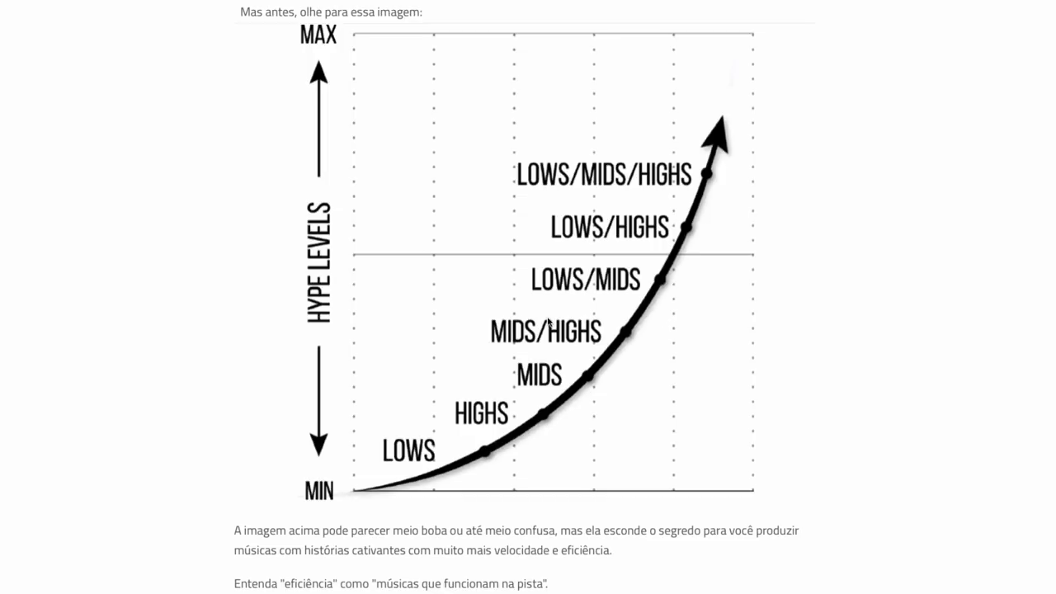
# Return to the 140 - Psytrance project in Logic Pro and turn off cycle mode so playback runs past the break.
pyautogui.hotkey('ctrl', 'Up')
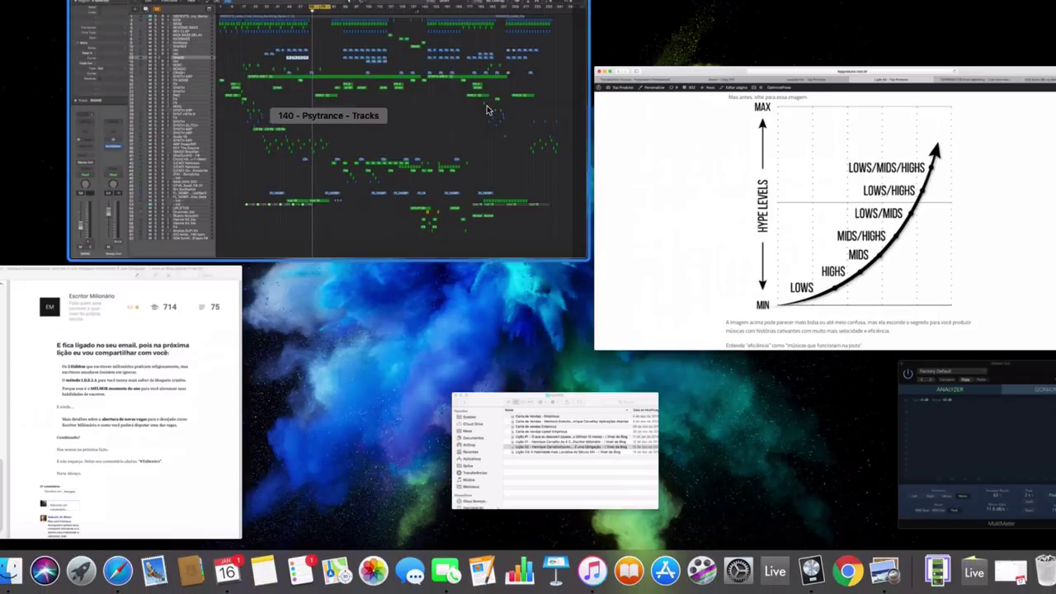
pyautogui.click(534, 68)
pyautogui.click(531, 64)
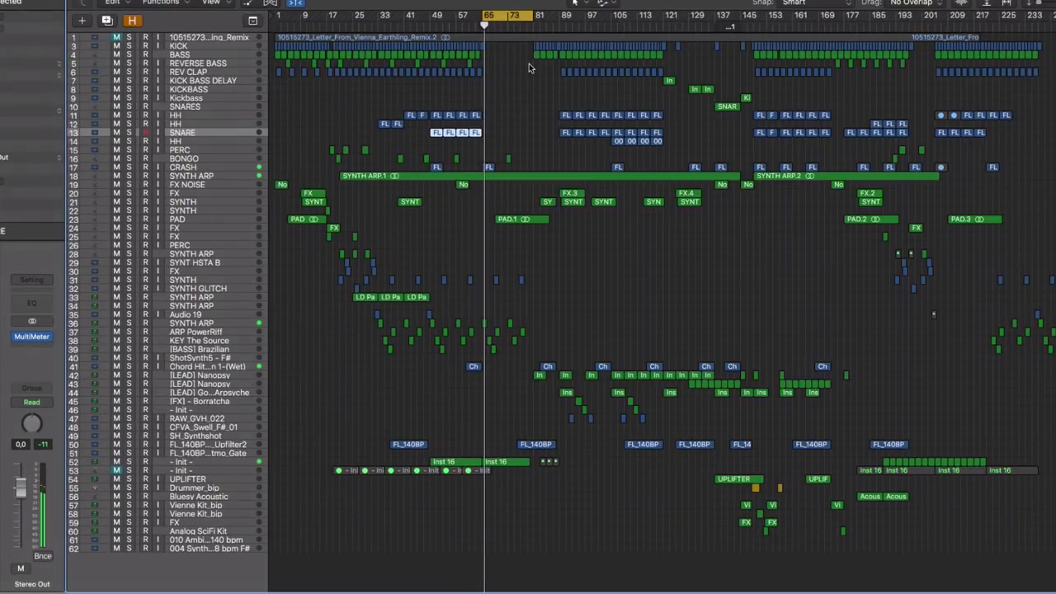
pyautogui.click(519, 15)
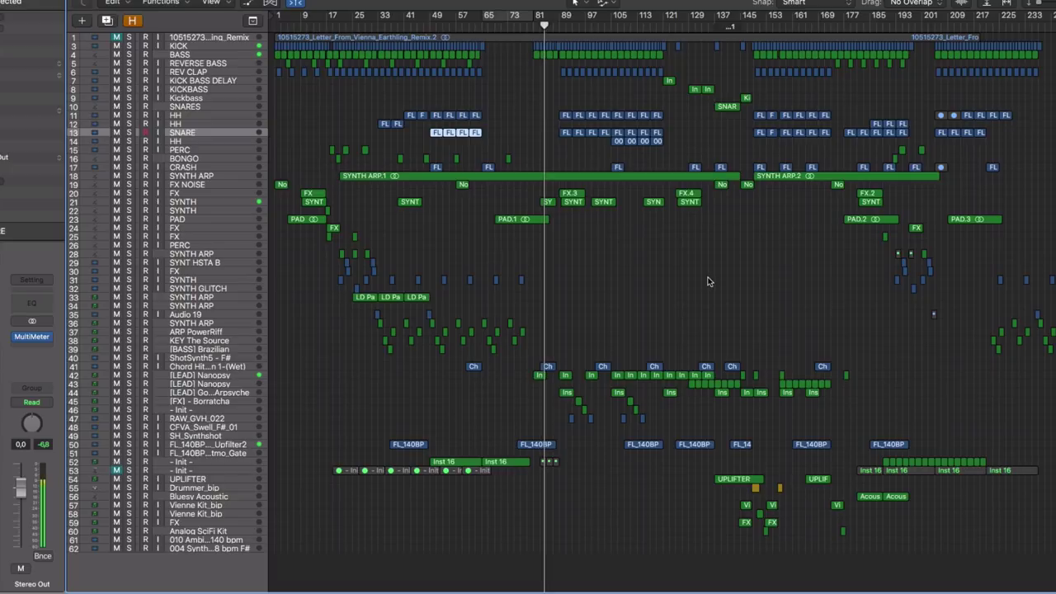
# Play the section that follows the break, starting from about bar 88, and follow its layers across the arrangement.
pyautogui.scroll(4, 707, 279)
pyautogui.scroll(-1, 708, 278)
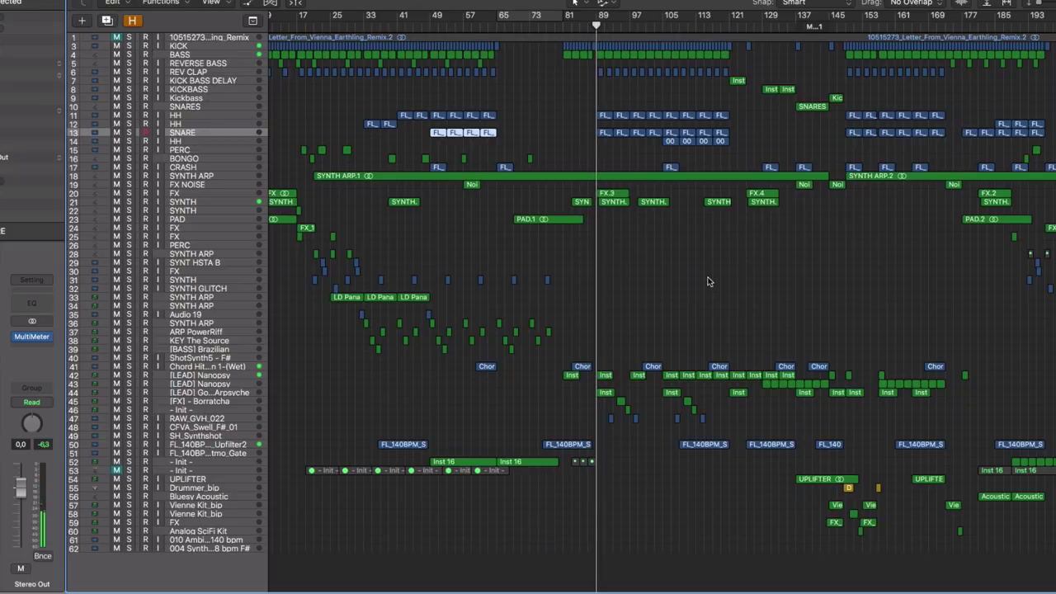
pyautogui.press('Return')
pyautogui.doubleClick(592, 27)
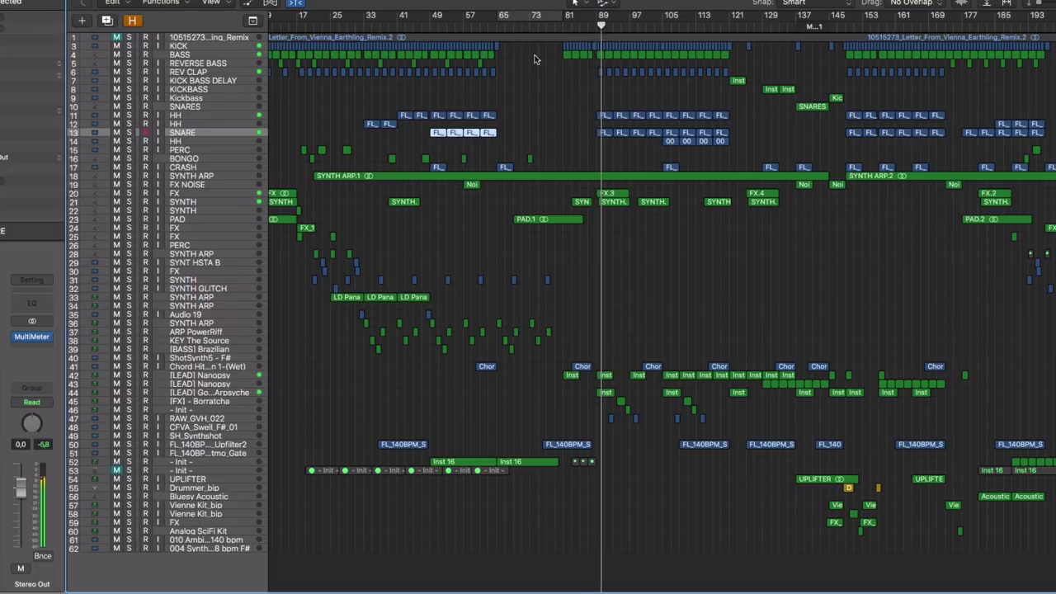
pyautogui.hscroll(2, 664, 173)
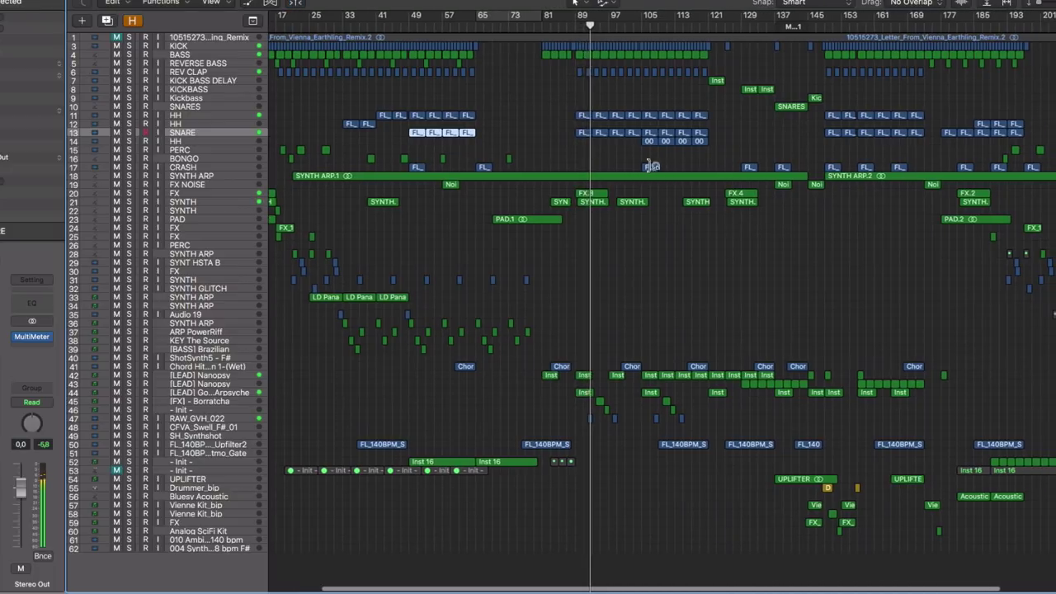
pyautogui.hscroll(6, 653, 167)
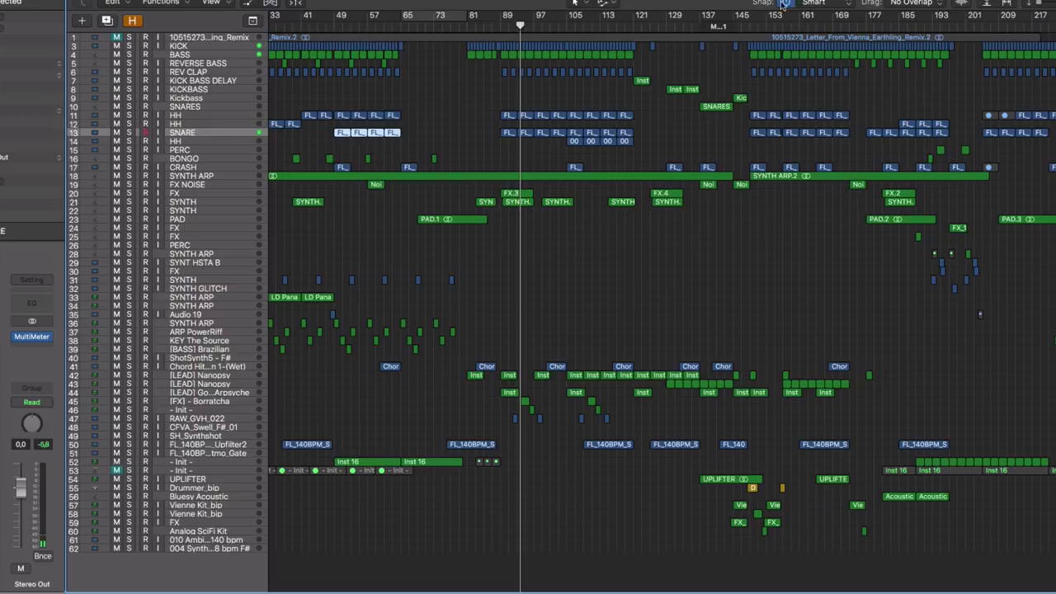
# Set a cycle range from about bar 145 to bar 215 and play the arrangement from its start.
pyautogui.moveTo(751, 17)
pyautogui.mouseDown()
pyautogui.moveTo(1036, 131)
pyautogui.moveTo(991, 124)
pyautogui.mouseUp()
pyautogui.moveTo(709, 15); pyautogui.dragTo(701, 20)
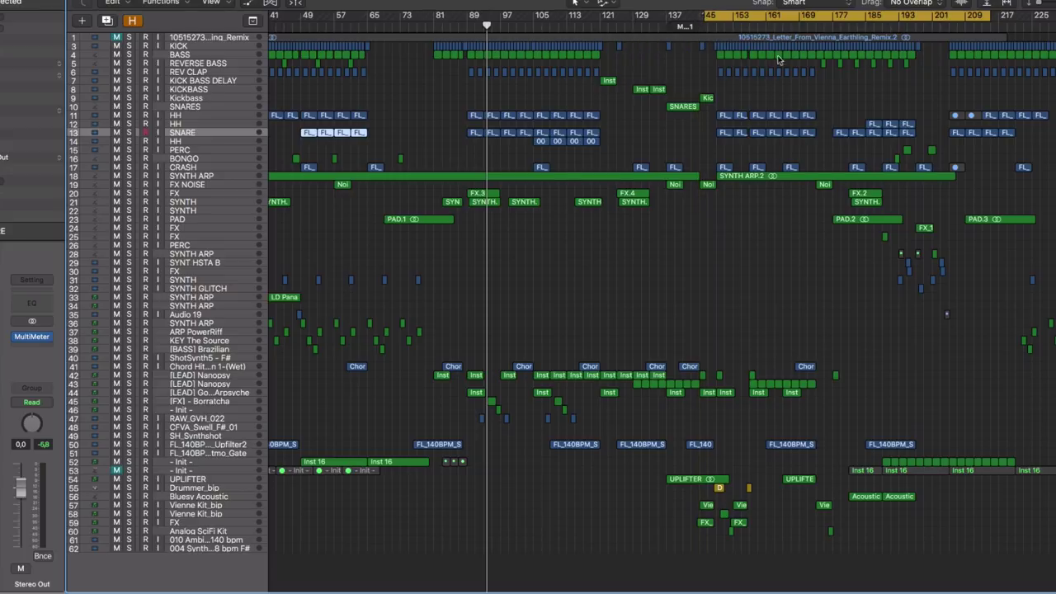
pyautogui.scroll(-3, 498, 122)
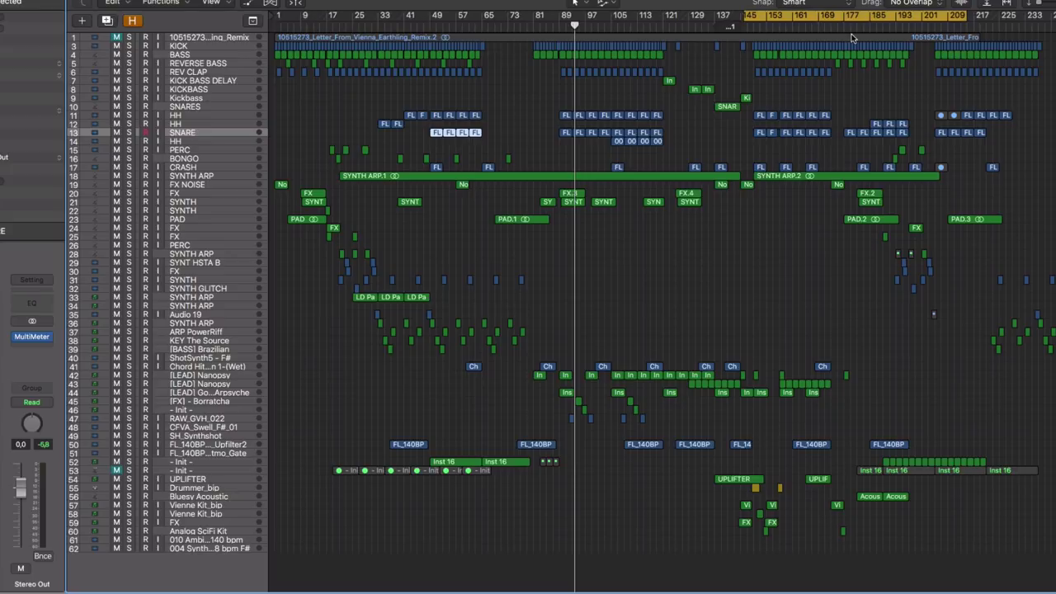
pyautogui.click(745, 18)
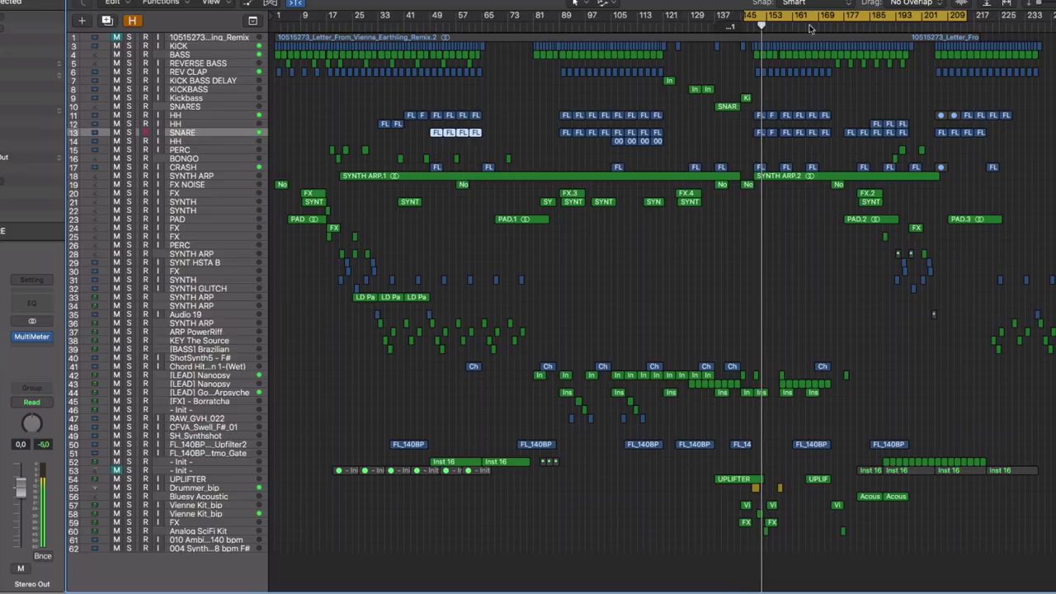
pyautogui.click(612, 179)
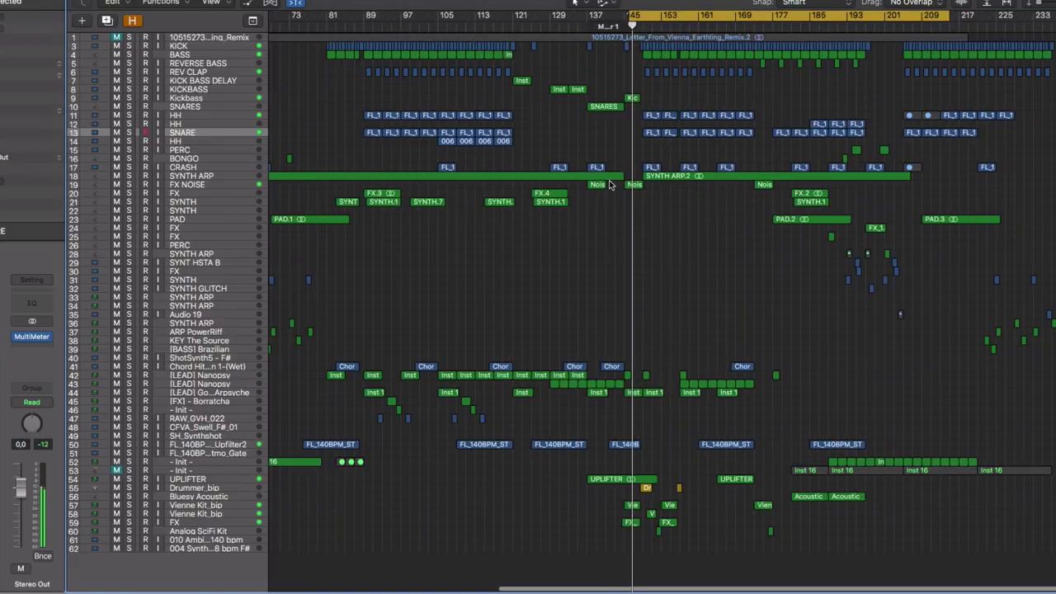
pyautogui.hscroll(1, 610, 185)
pyautogui.hscroll(-1, 610, 185)
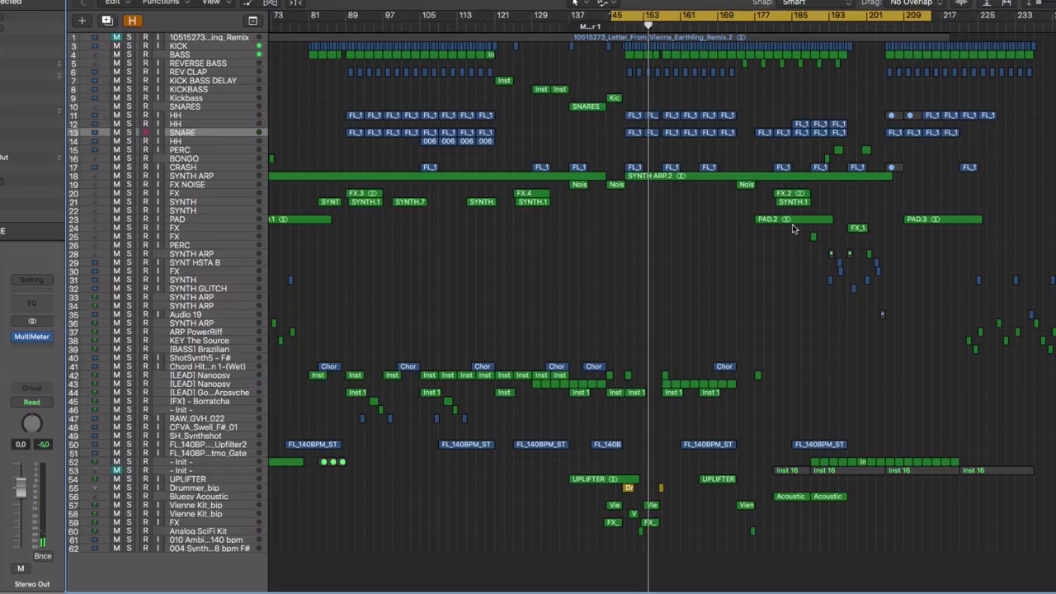
# Redefine the cycle range from about bar 148 to bar 221, play it and raise the system volume.
pyautogui.click(628, 18)
pyautogui.moveTo(628, 18); pyautogui.dragTo(966, 120)
pyautogui.moveTo(629, 18); pyautogui.dragTo(625, 18)
pyautogui.press('space')
pyautogui.press('XF86AudioRaiseVolume')
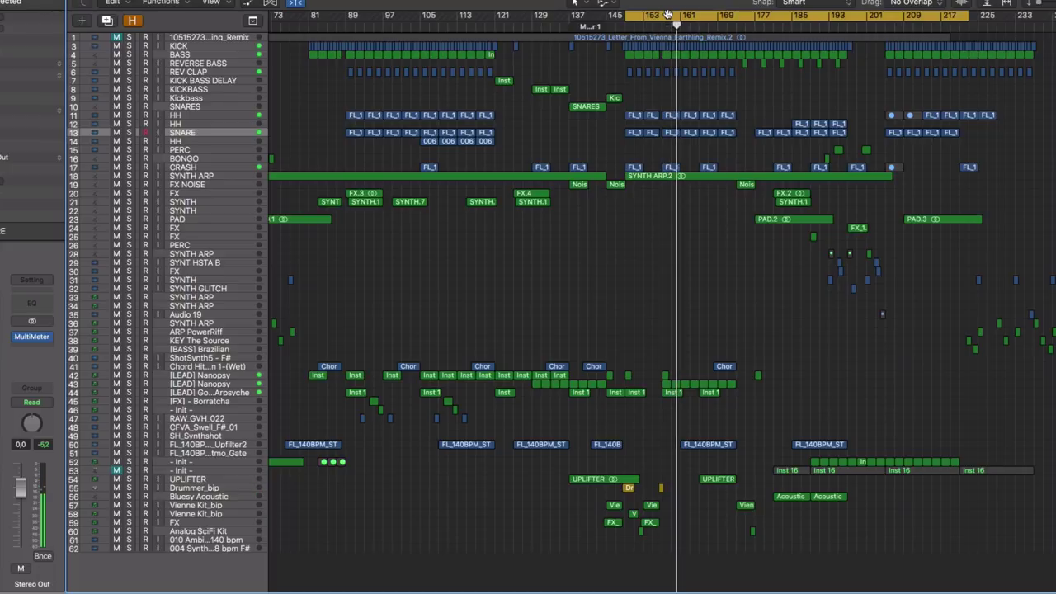
# Turn off cycle mode and play the final section from about bar 203, as well as the passage from about bar 167.
pyautogui.click(880, 30)
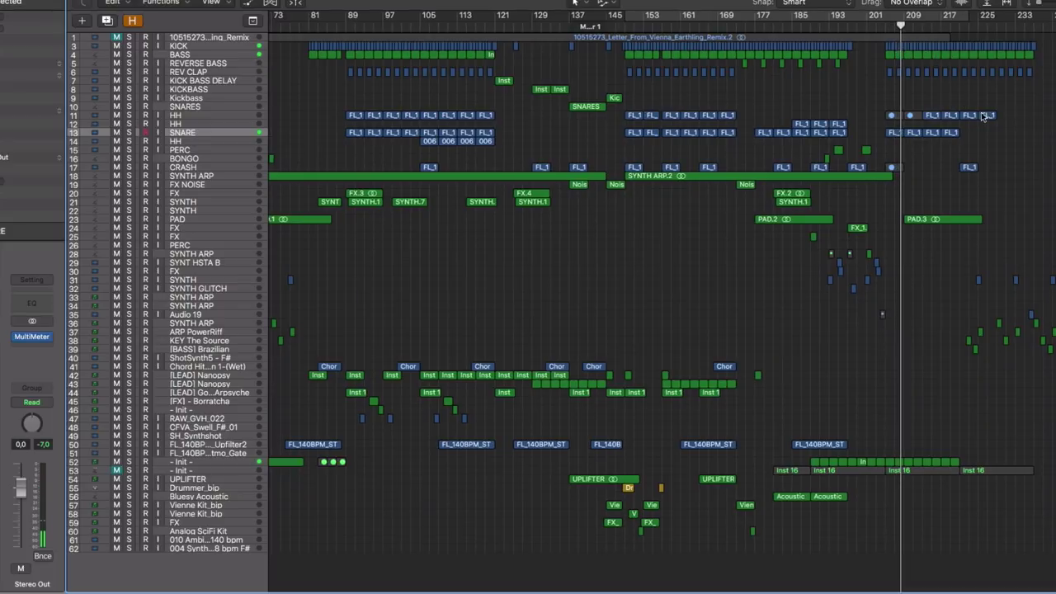
pyautogui.hotkey('ctrl', 'Up')
pyautogui.click(990, 228)
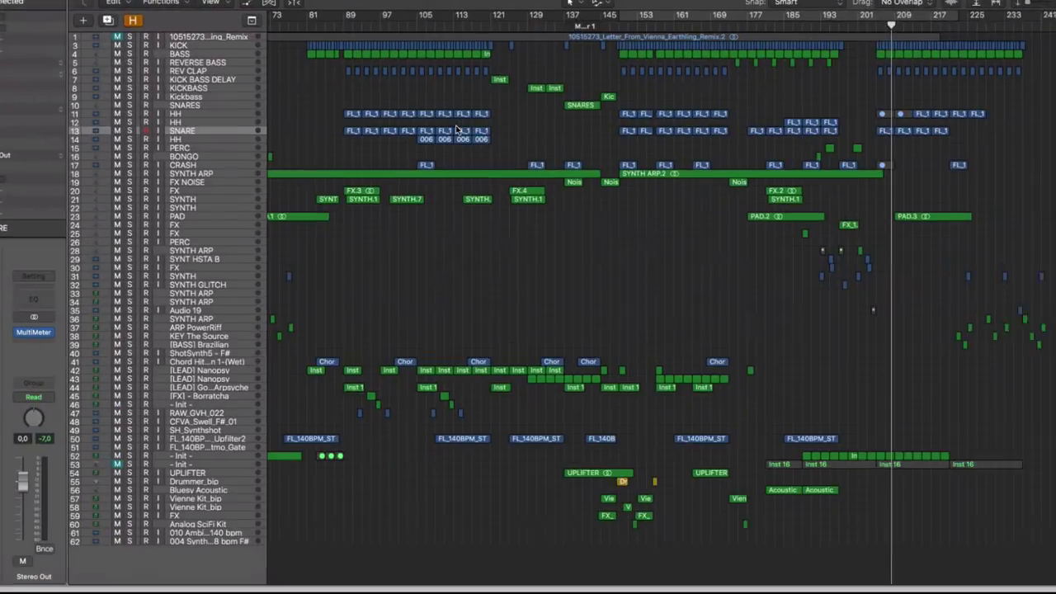
pyautogui.press('space')
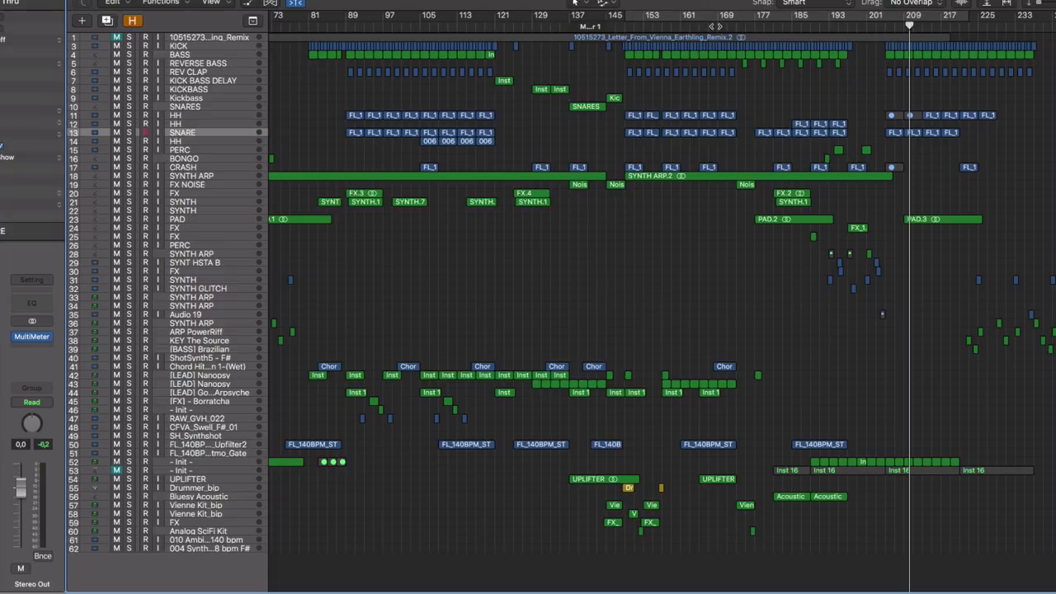
pyautogui.click(713, 26)
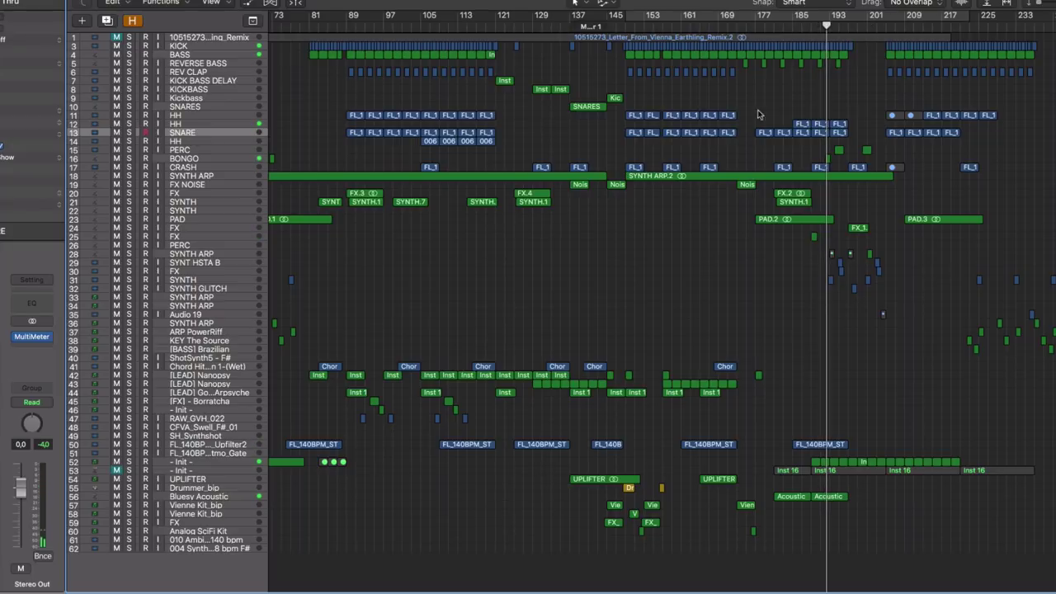
# Set the cycle range over the whole arrangement, from bar 1 to about bar 235, and play from the beginning.
pyautogui.scroll(-5, 784, 326)
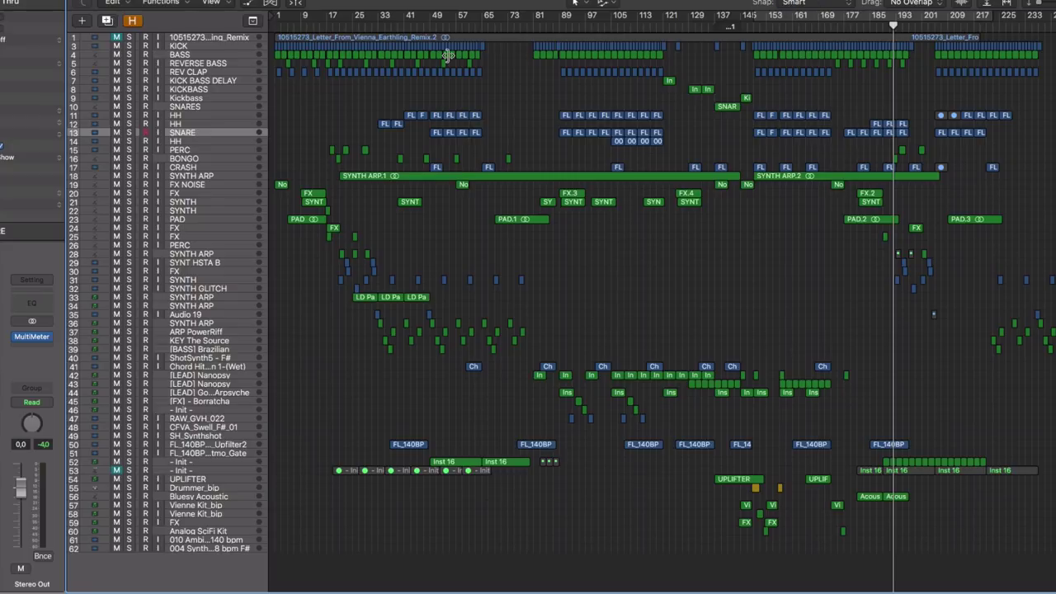
pyautogui.moveTo(277, 17); pyautogui.dragTo(1023, 243)
pyautogui.press('space')
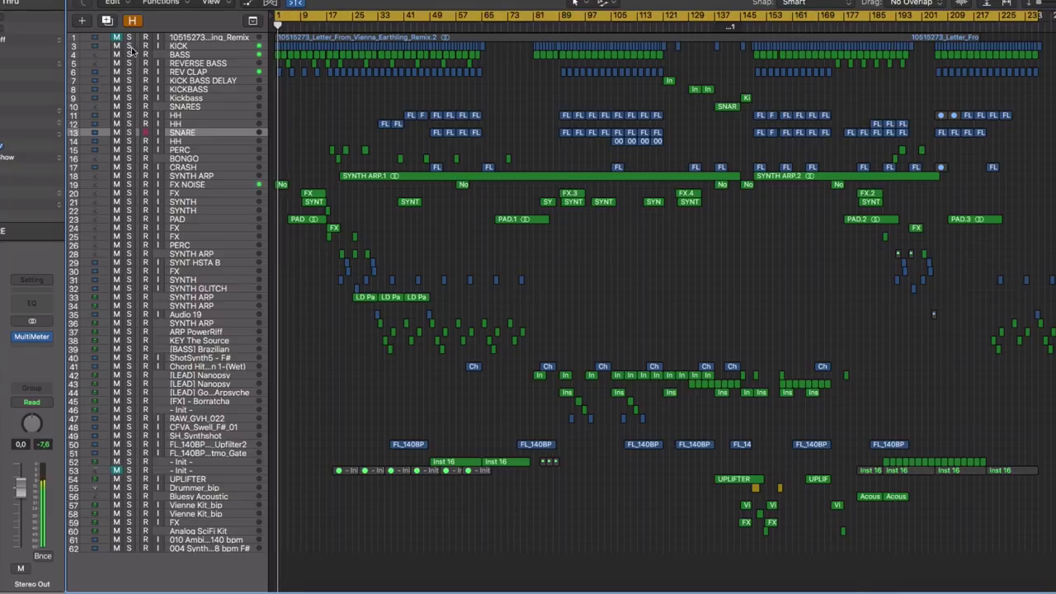
# Solo the KICK, BASS, REVERSE BASS, REV CLAP and KICK BASS DELAY tracks and restart playback.
pyautogui.moveTo(129, 46); pyautogui.dragTo(129, 82)
pyautogui.press('space')
pyautogui.press('space')
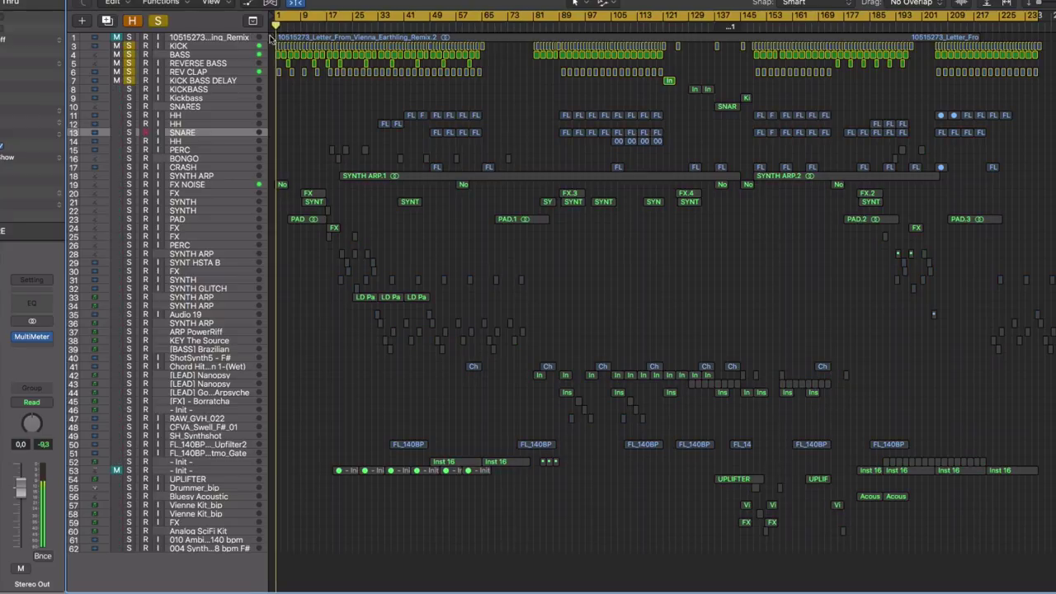
# Audition the soloed low-end tracks in each section by playing from about bars 80, 147, 174 and 204.
pyautogui.click(532, 25)
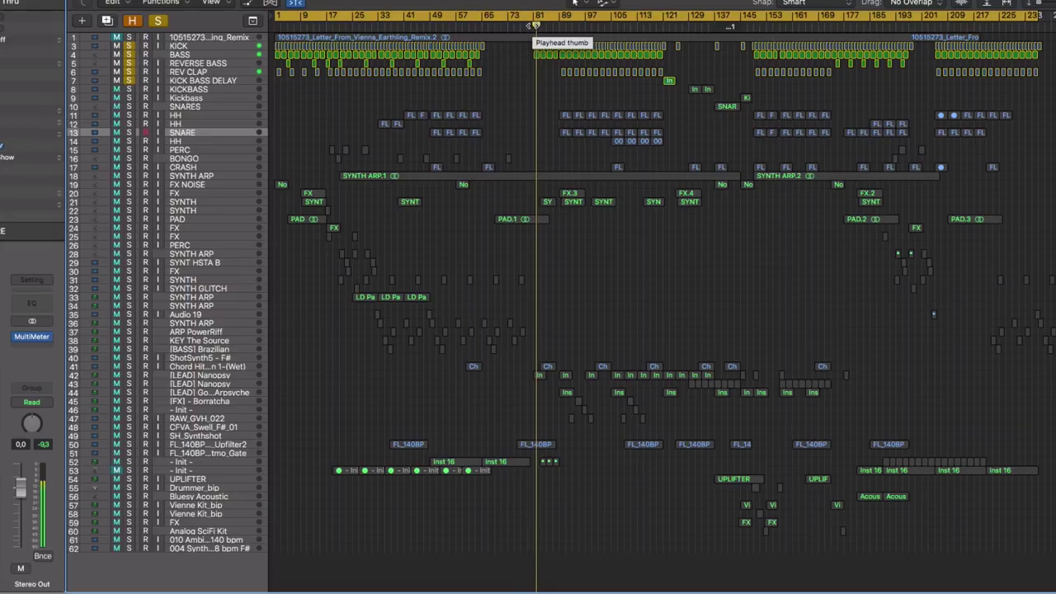
pyautogui.click(750, 25)
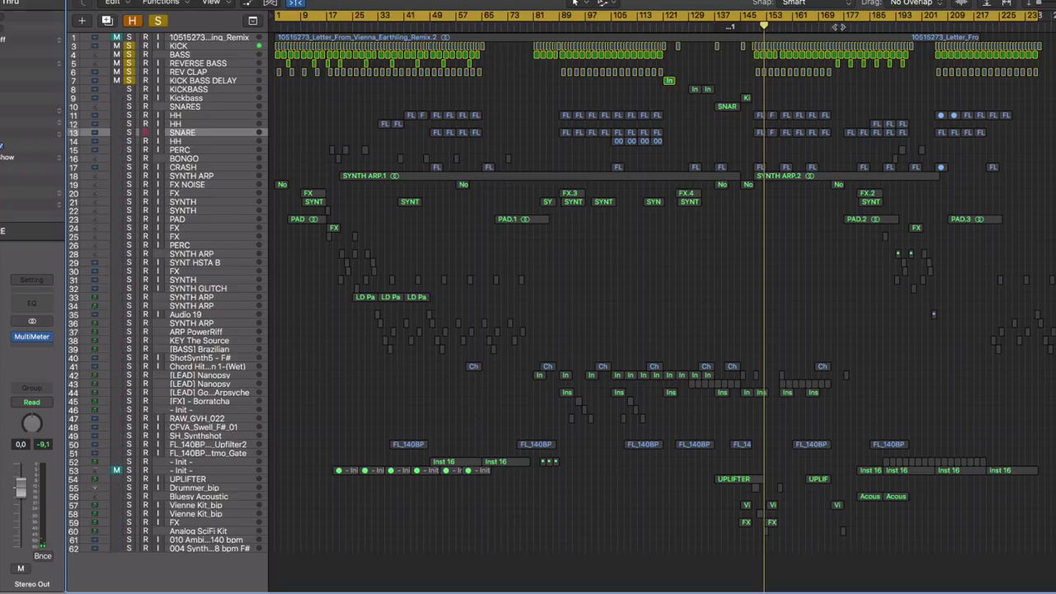
pyautogui.click(836, 26)
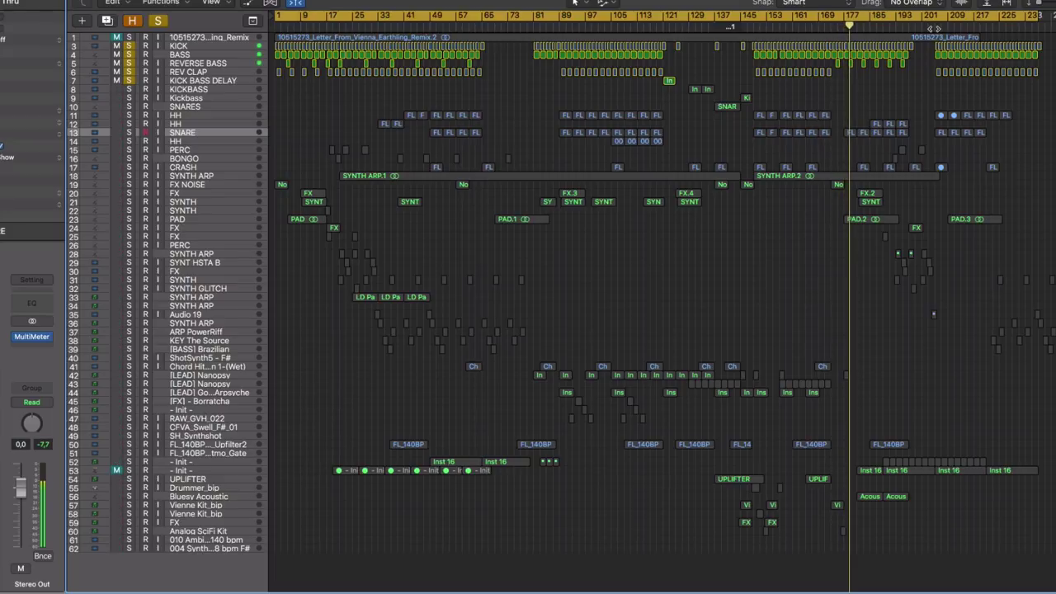
pyautogui.click(934, 27)
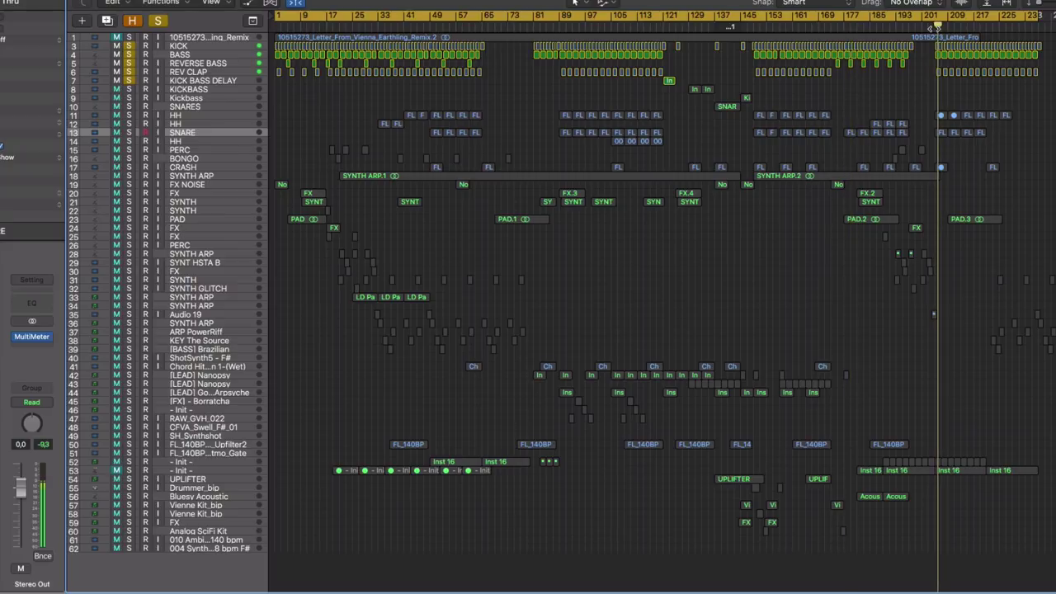